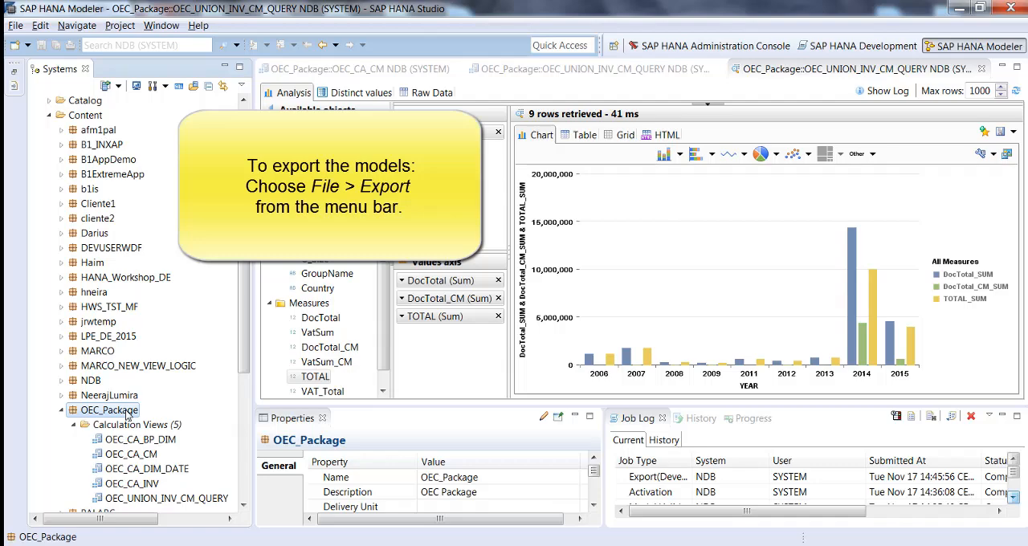
# Start a Developer Mode export of SAP HANA Content with NDB (SYSTEM) B1H 9.1 DemoServer 10.17.80.112 as the source system
pyautogui.click(15, 25)
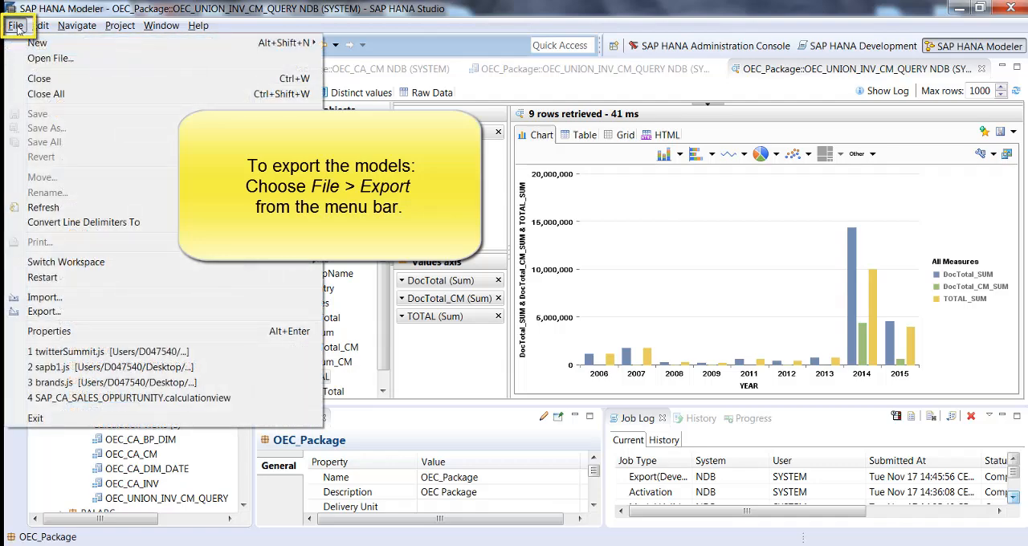
pyautogui.click(45, 312)
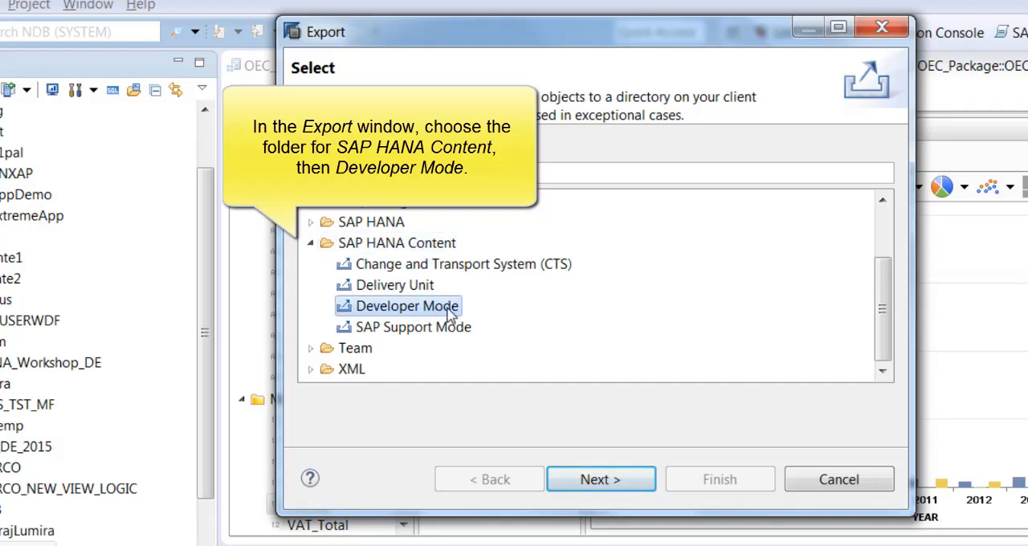
pyautogui.click(628, 485)
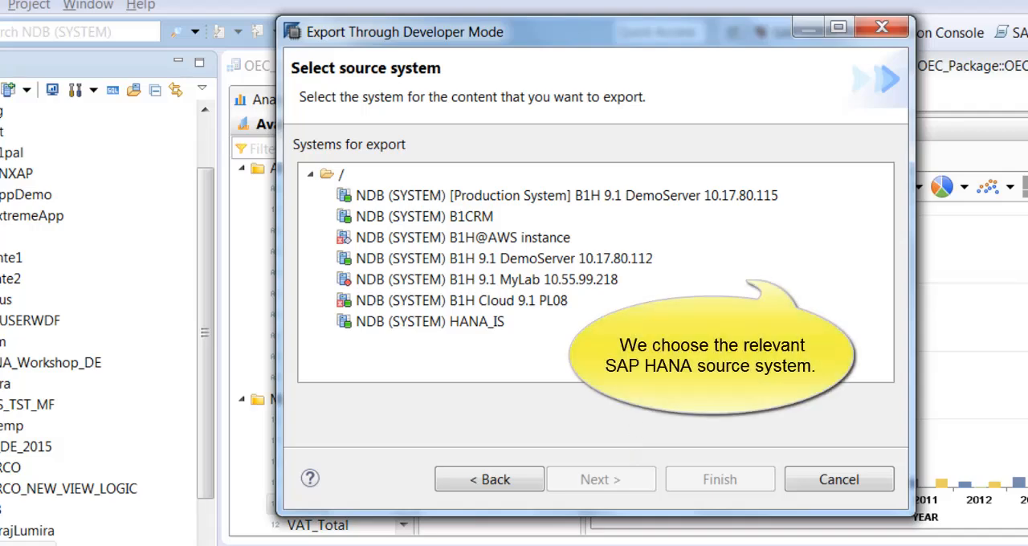
pyautogui.click(603, 261)
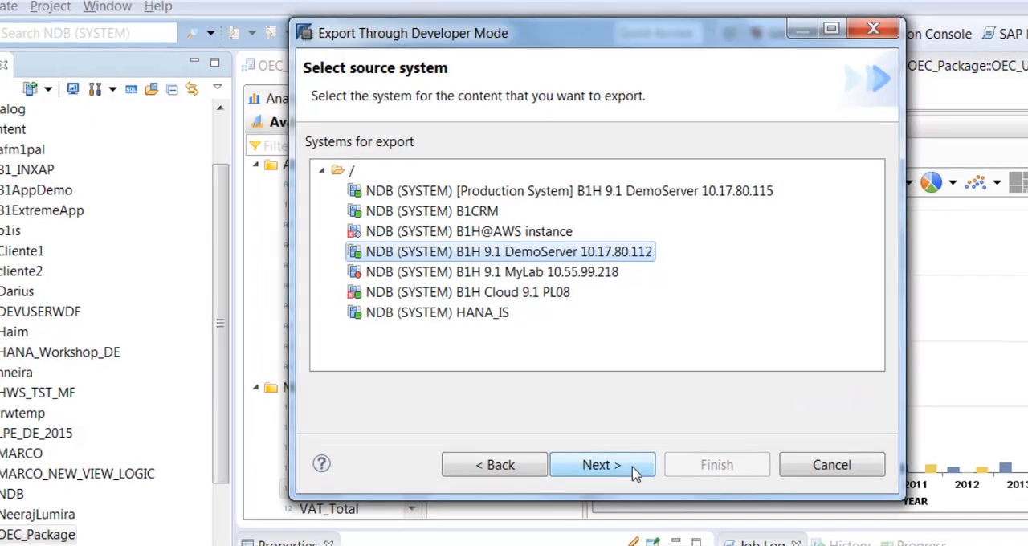
pyautogui.click(633, 484)
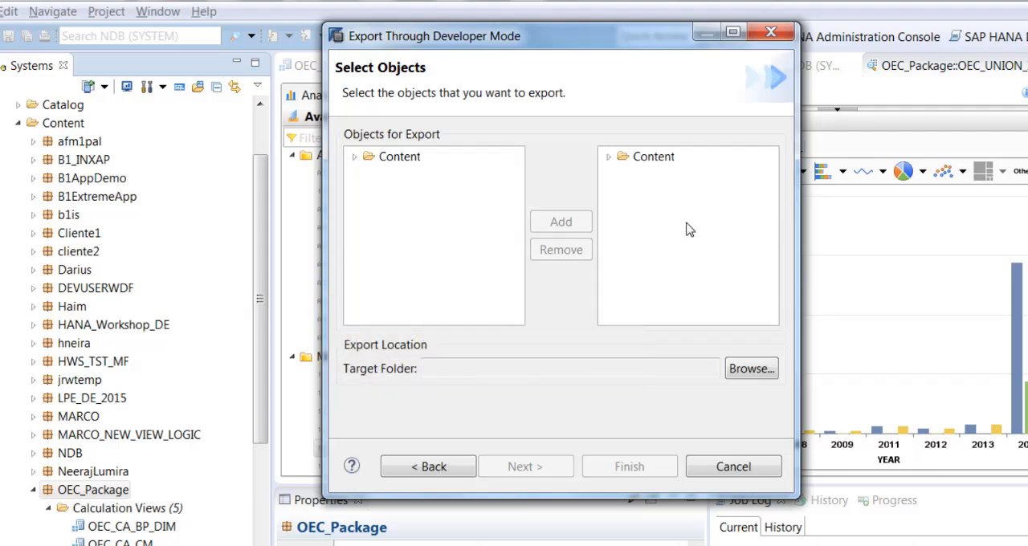
# Add OEC_Package with its calculation views to the objects for export
pyautogui.click(354, 157)
pyautogui.scroll(-5, 456, 255)
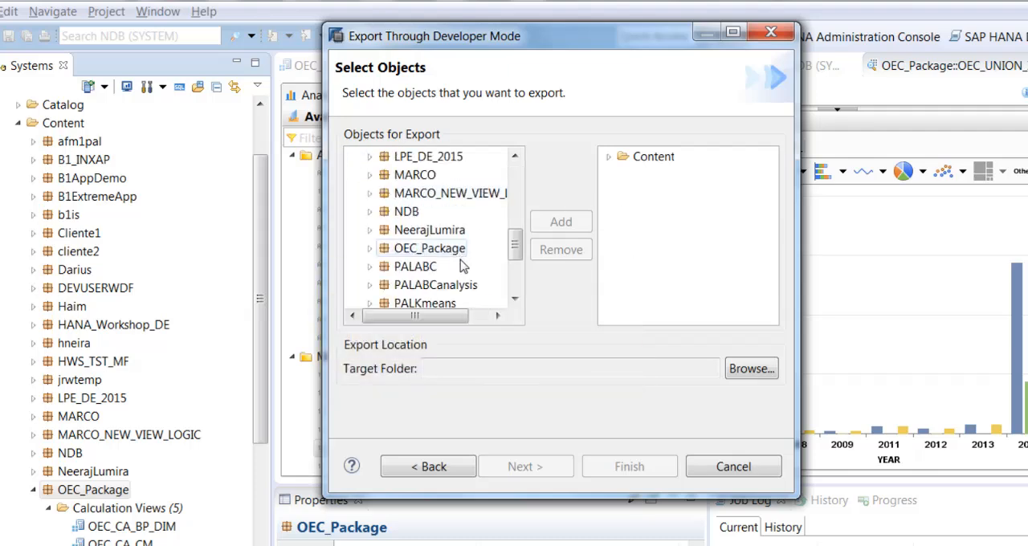
pyautogui.click(454, 250)
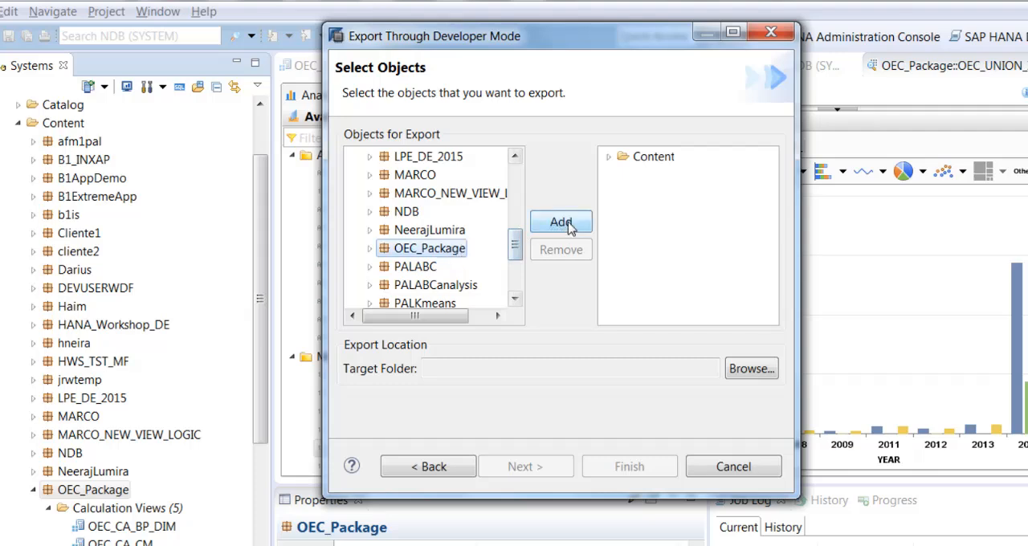
pyautogui.click(554, 222)
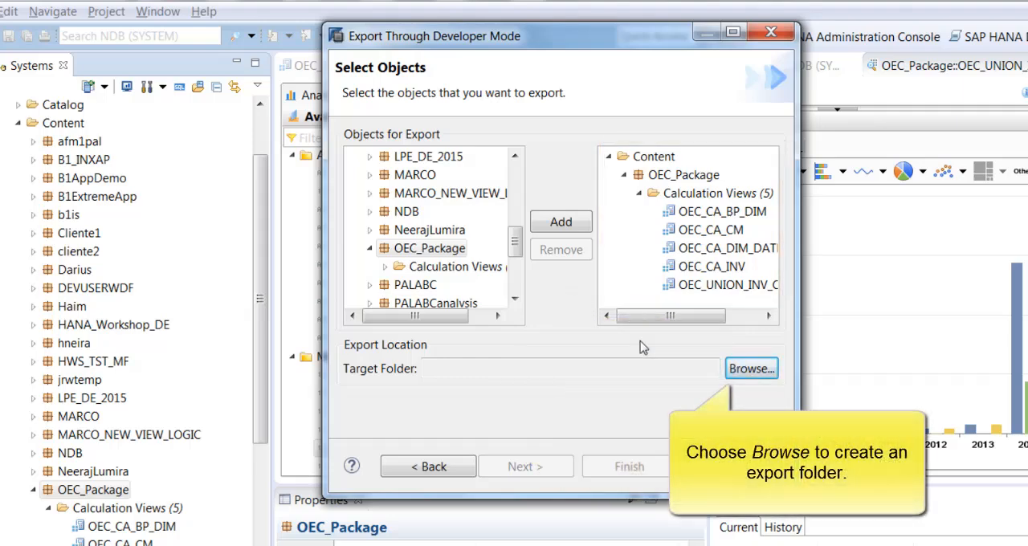
# Browse for the export target location and select the SAP_HANA folder in the personal user folder
pyautogui.click(755, 369)
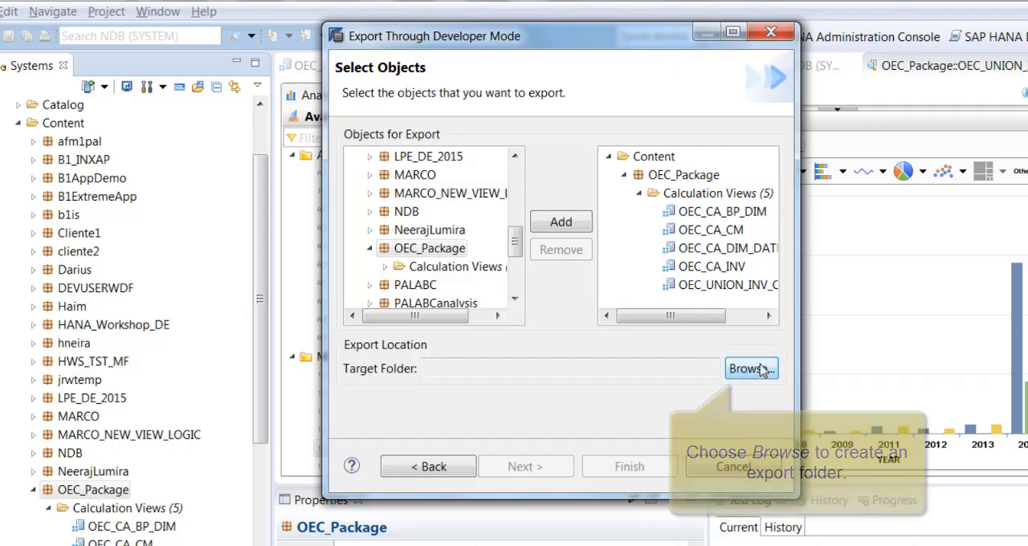
pyautogui.click(480, 299)
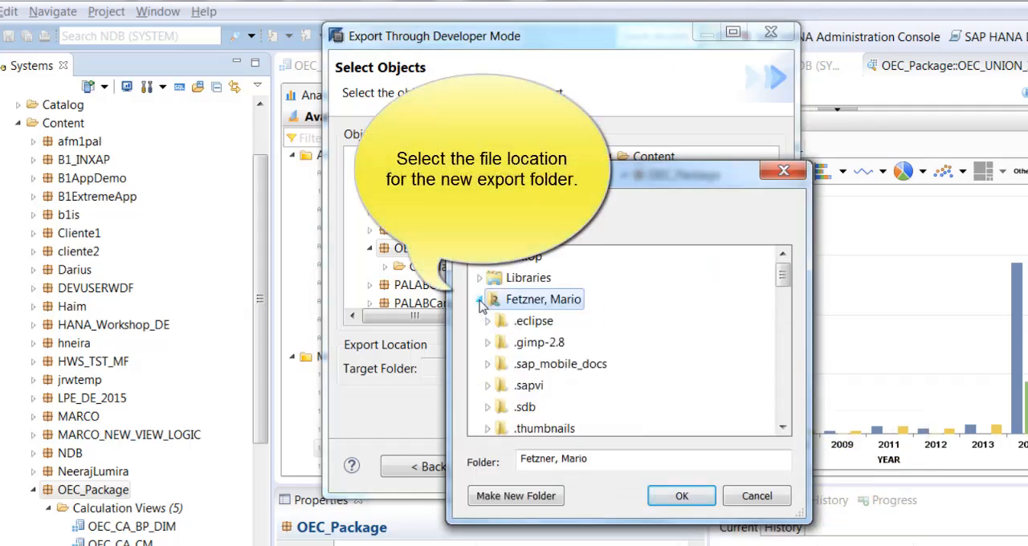
pyautogui.moveTo(784, 276); pyautogui.dragTo(786, 338)
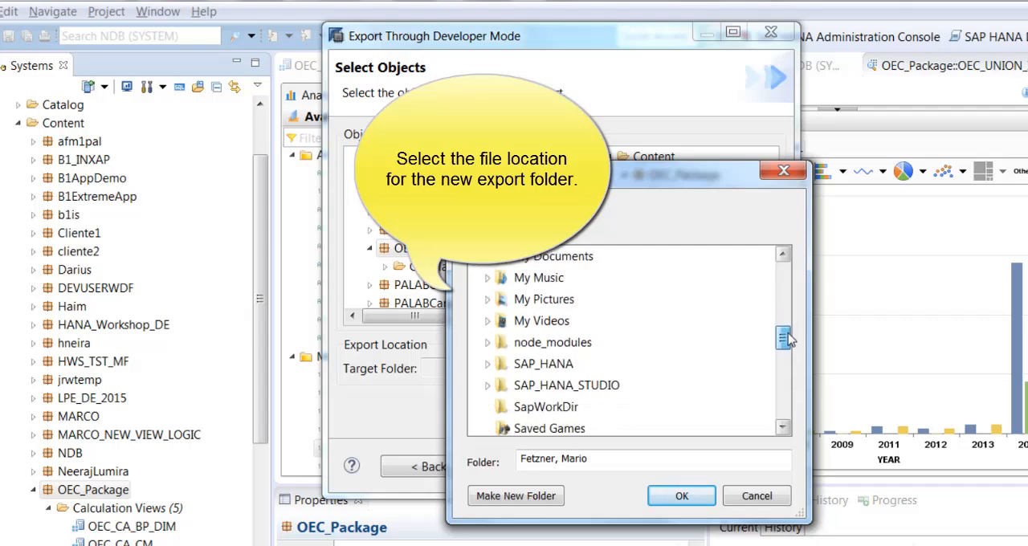
pyautogui.click(487, 364)
pyautogui.click(545, 365)
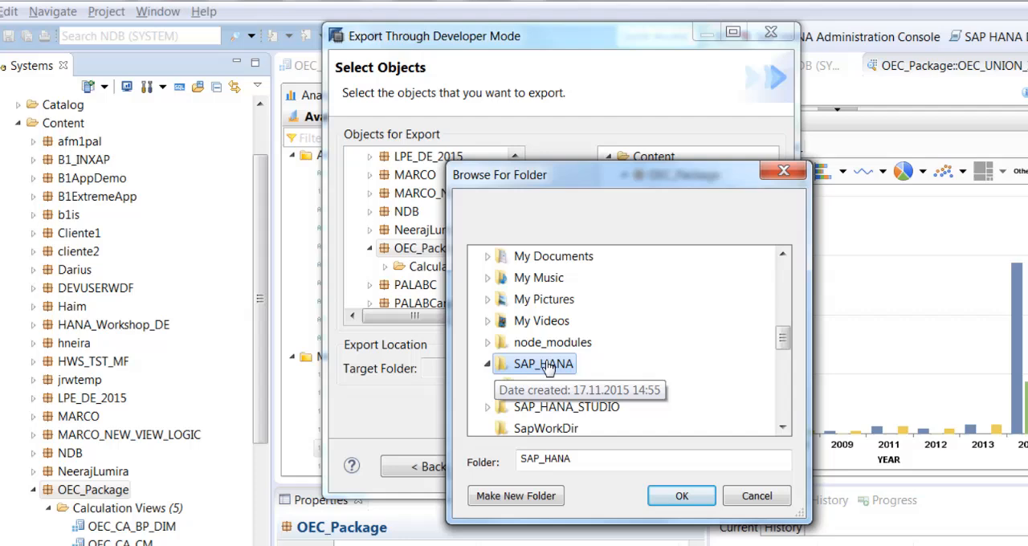
# Create a subfolder named OEC_Computer_Models, use it as the export target folder and finish the export
pyautogui.click(506, 495)
pyautogui.write('OEC')
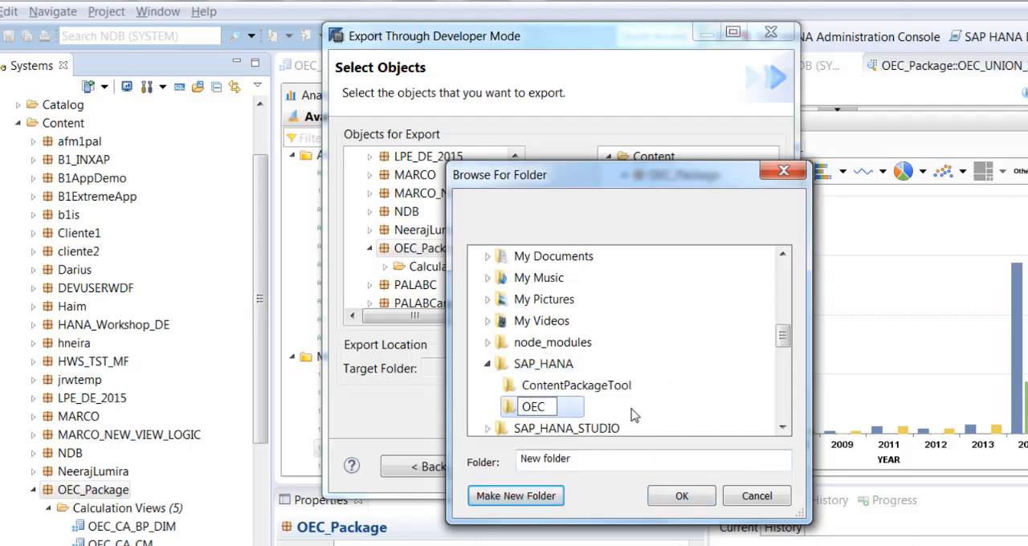
pyautogui.write('_Com')
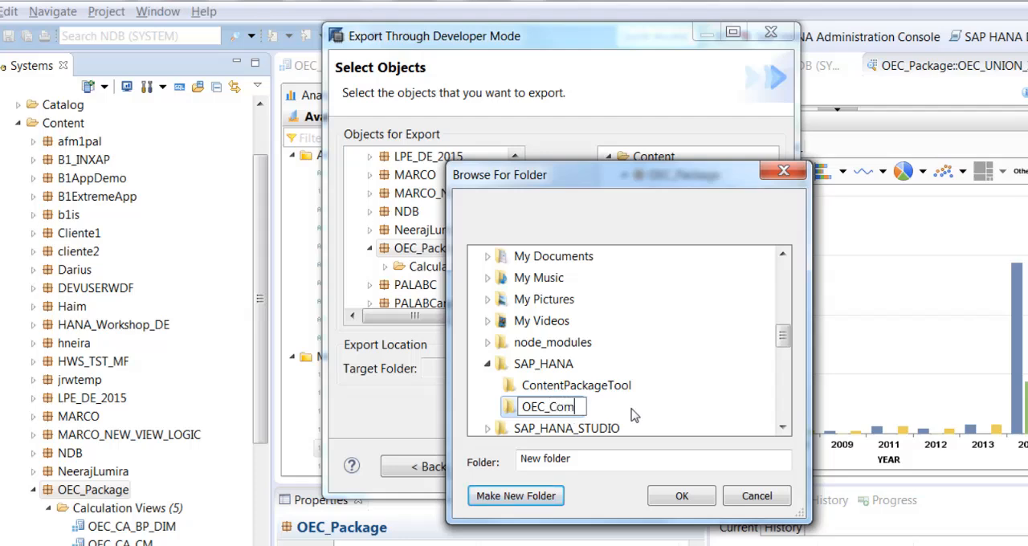
pyautogui.write('puter_Models')
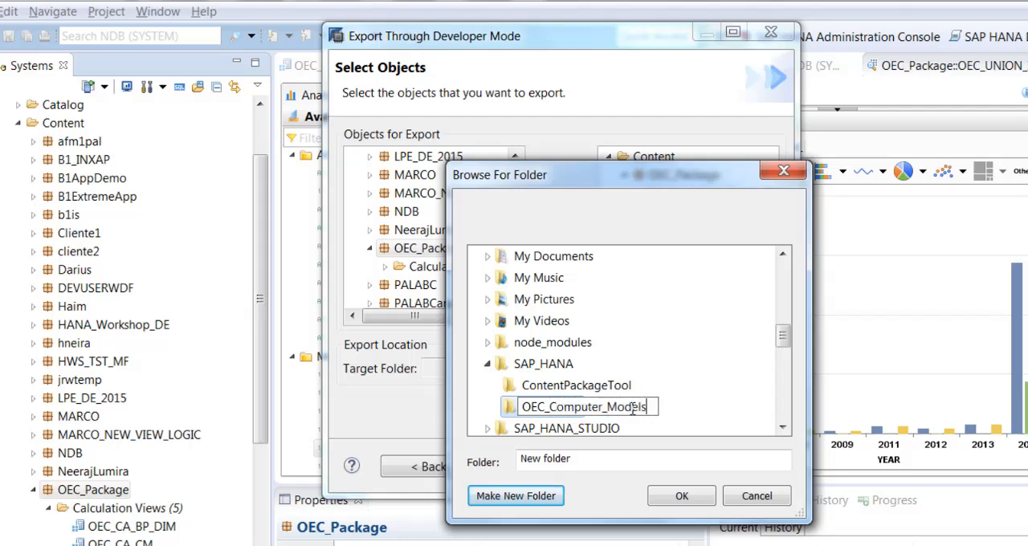
pyautogui.press('Return')
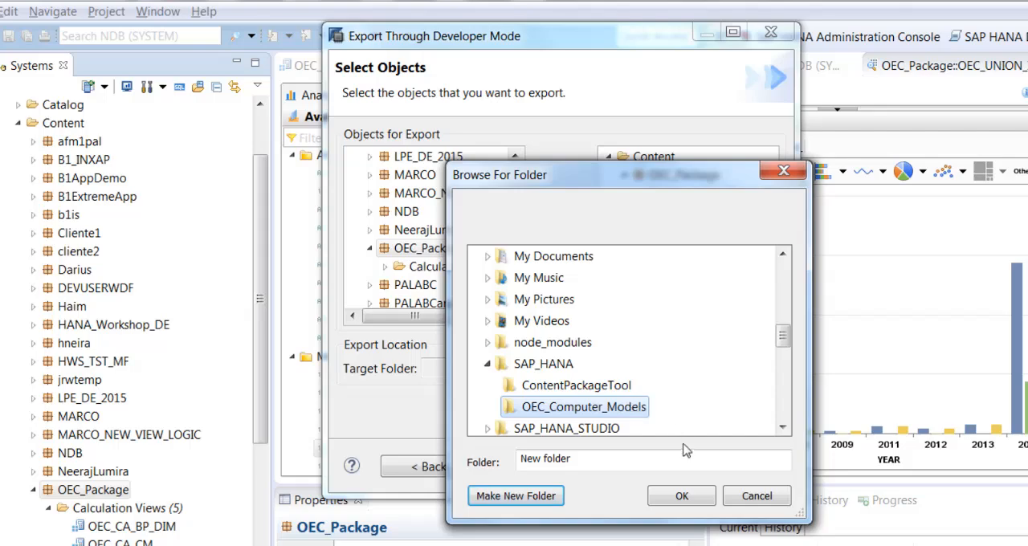
pyautogui.click(681, 496)
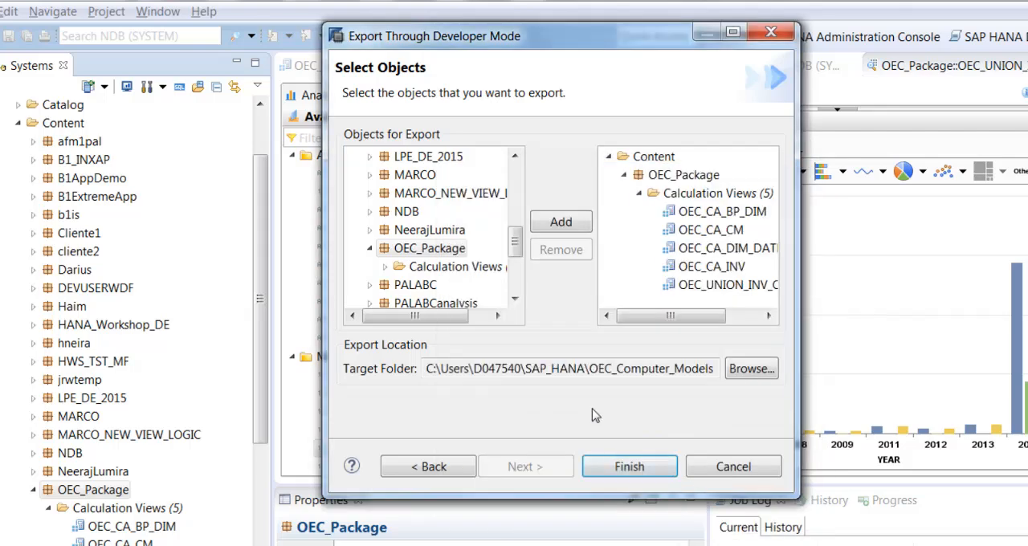
pyautogui.click(656, 468)
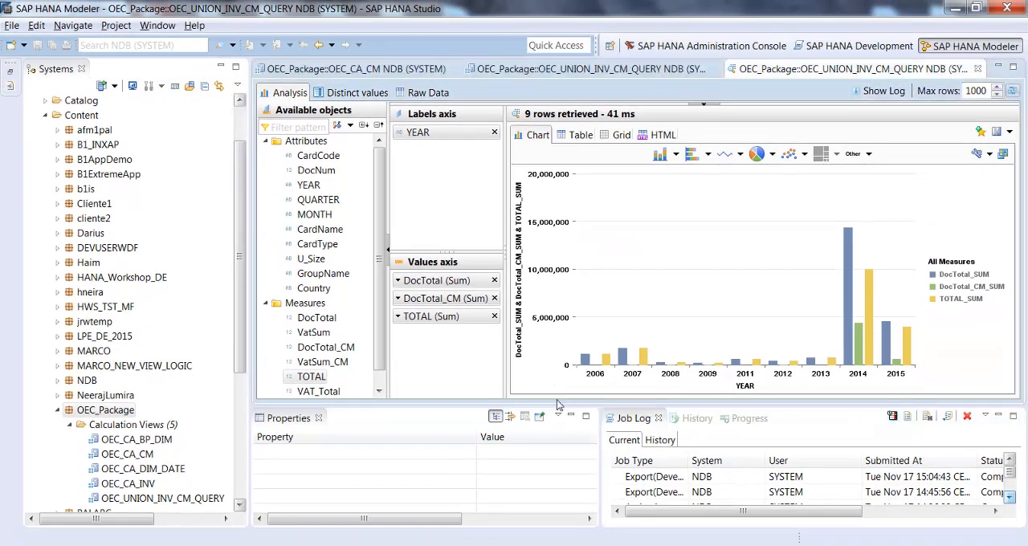
# Switch to Windows Explorer and open the exported OEC_Package folder inside OEC_Computer_Models\NDB to examine the exported files
pyautogui.hotkey('alt', 'Tab')
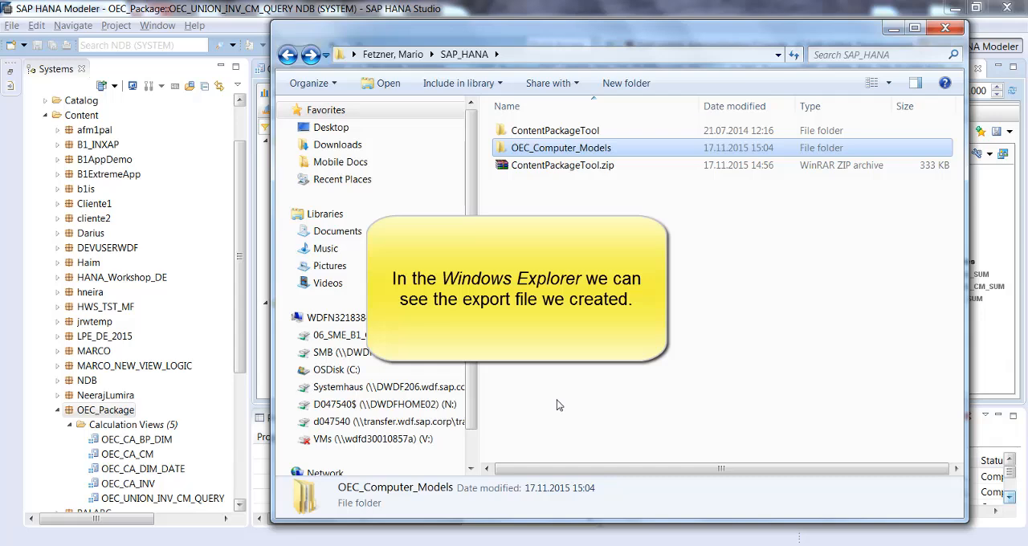
pyautogui.doubleClick(601, 148)
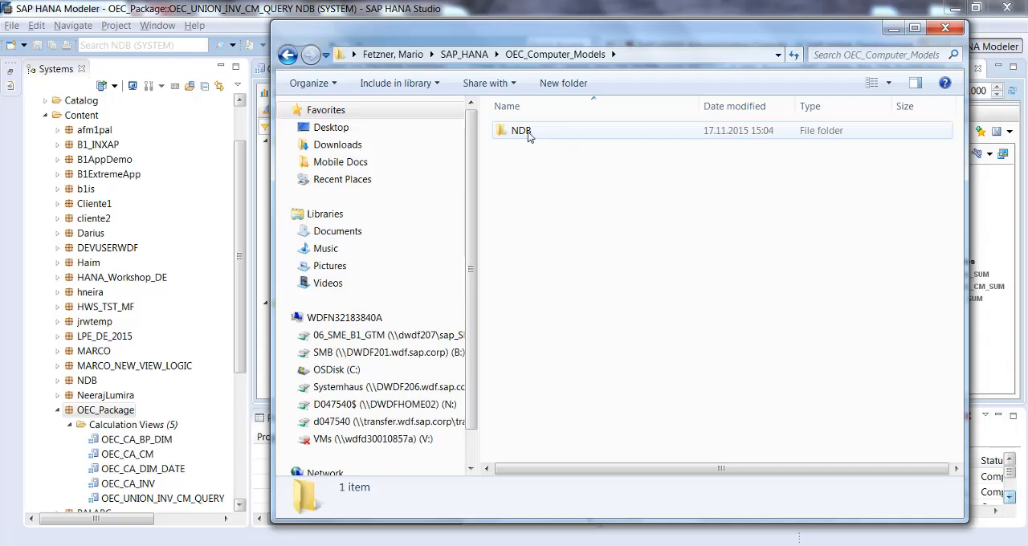
pyautogui.doubleClick(527, 132)
pyautogui.click(558, 131)
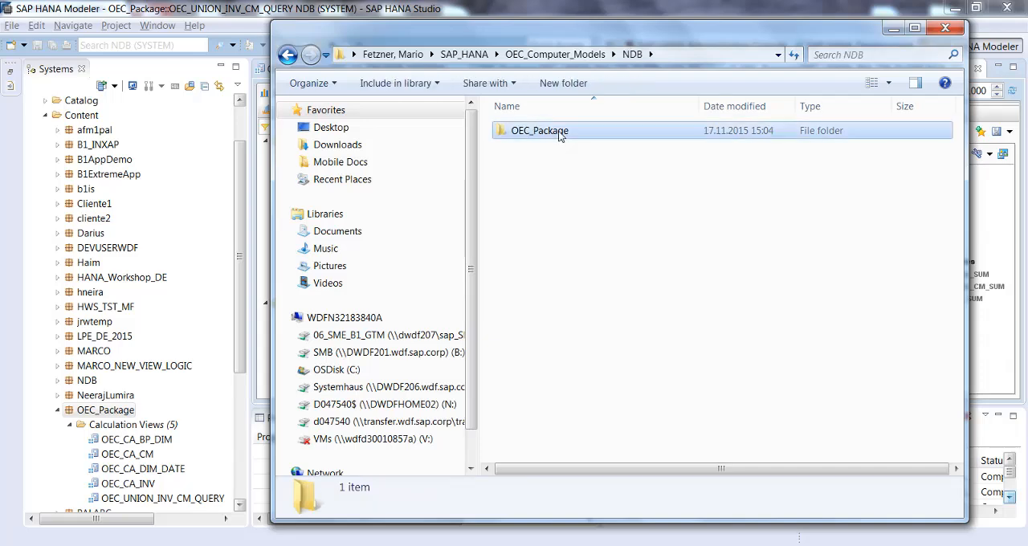
pyautogui.doubleClick(558, 131)
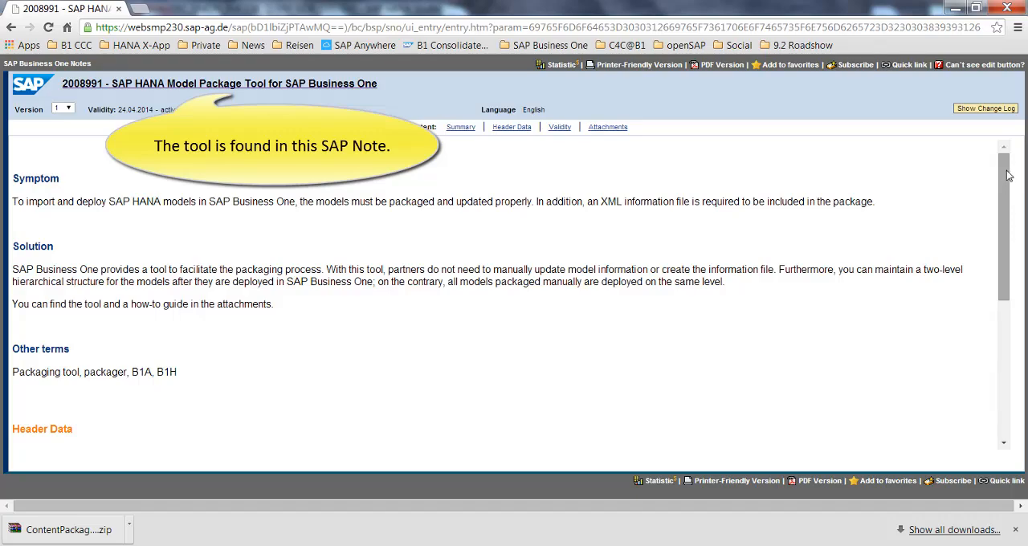
# Check the attachments of SAP Note 2008991, and launch B1HANAModelPackageTool.exe from the SAP_HANA\ContentPackageTool folder in Windows Explorer
pyautogui.moveTo(1003, 168); pyautogui.dragTo(1004, 350)
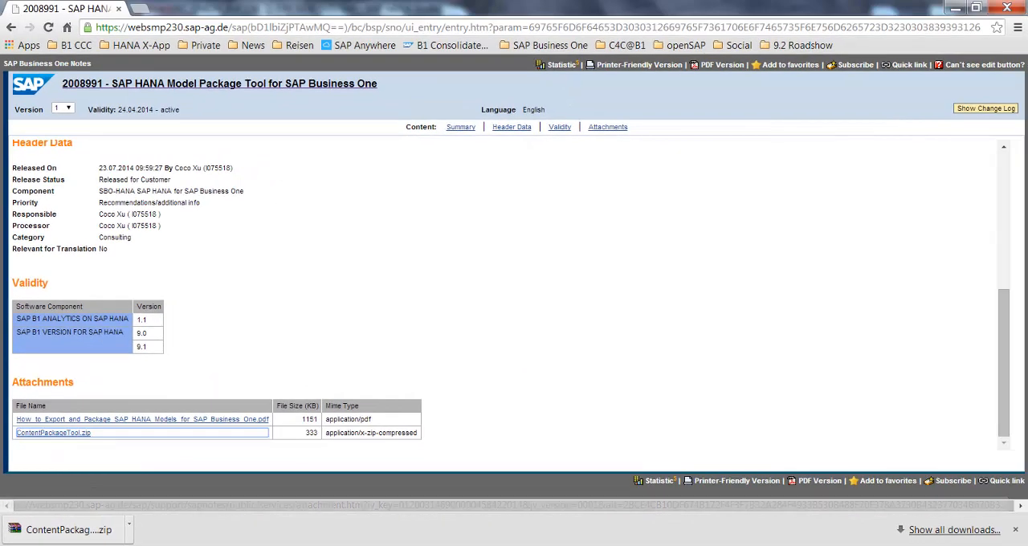
pyautogui.click(353, 486)
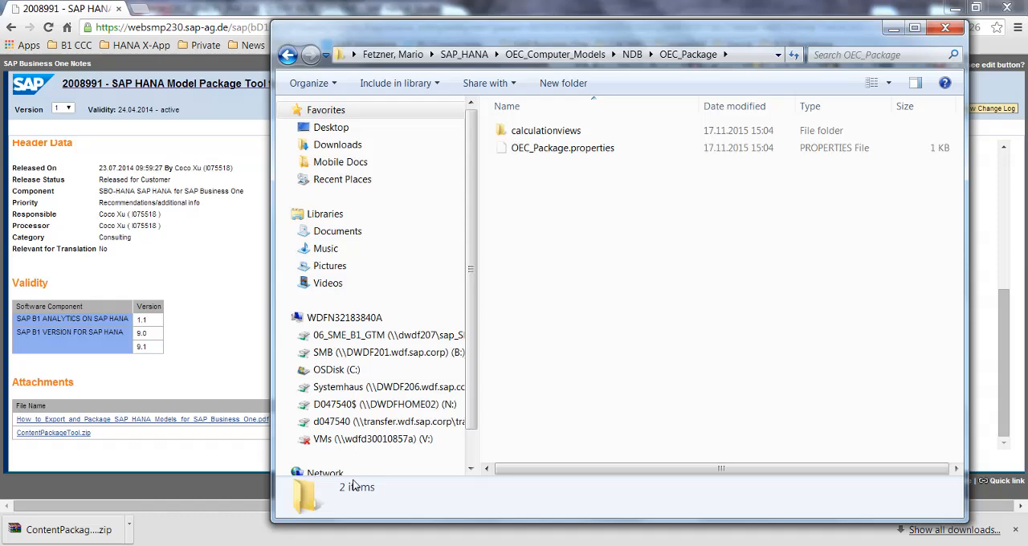
pyautogui.click(465, 54)
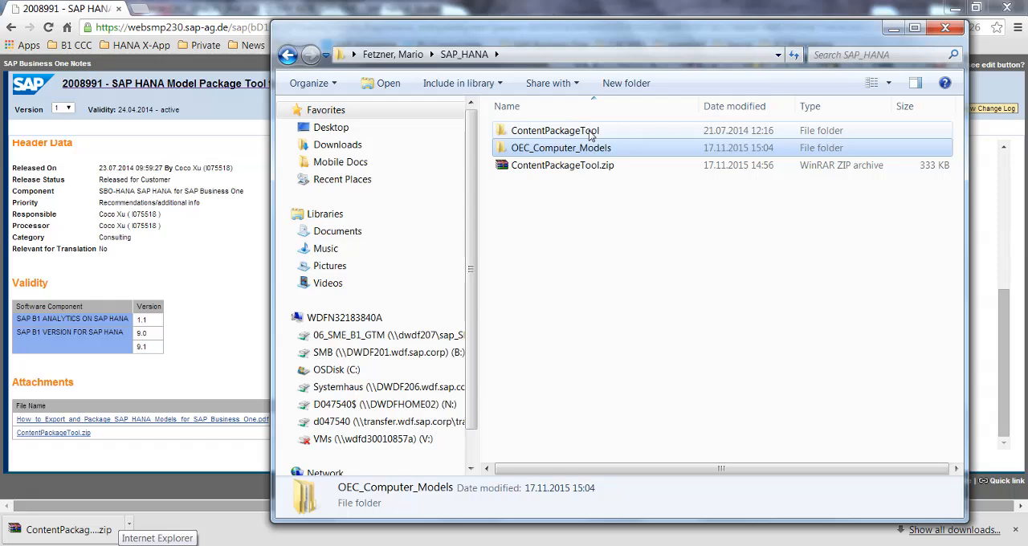
pyautogui.hotkey('alt', 'Tab')
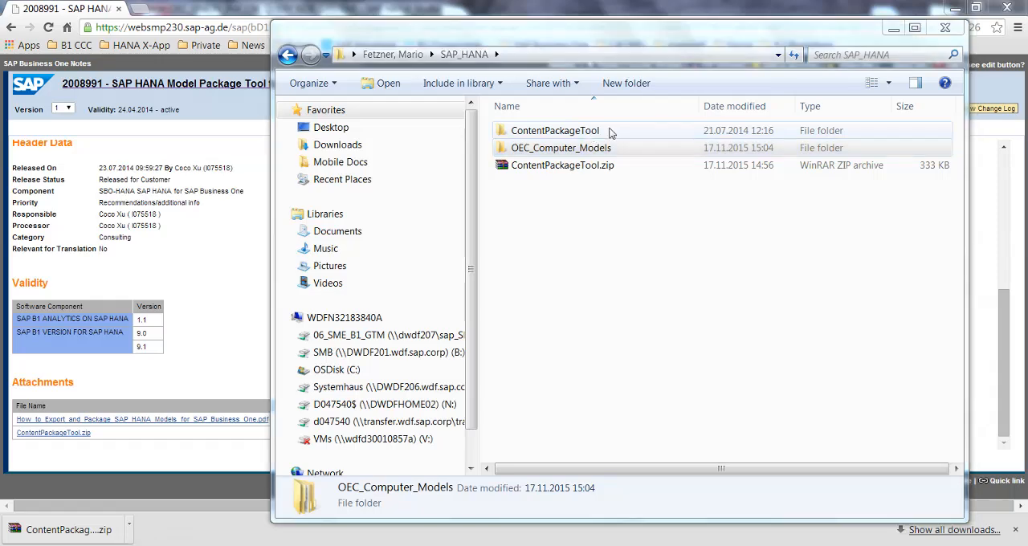
pyautogui.doubleClick(610, 132)
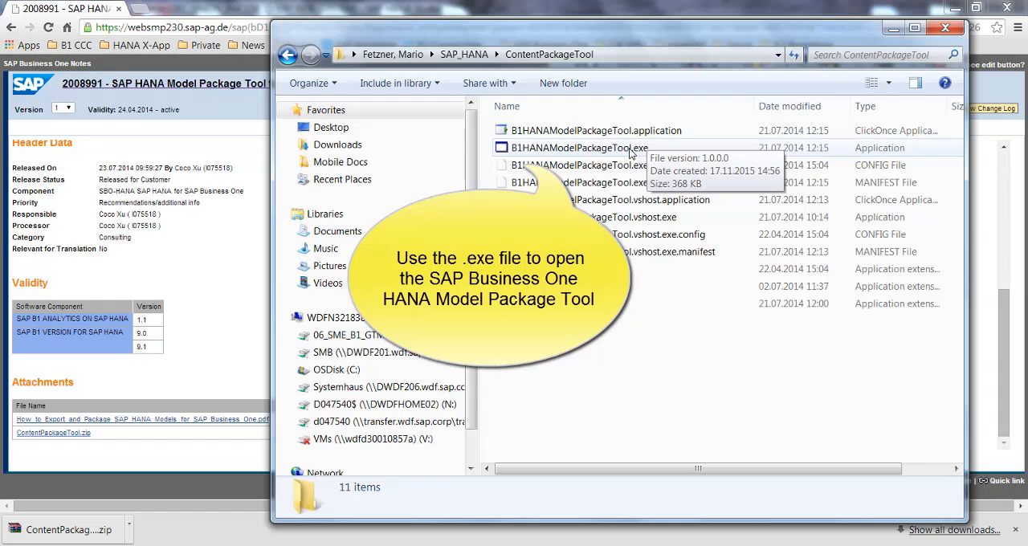
pyautogui.doubleClick(629, 149)
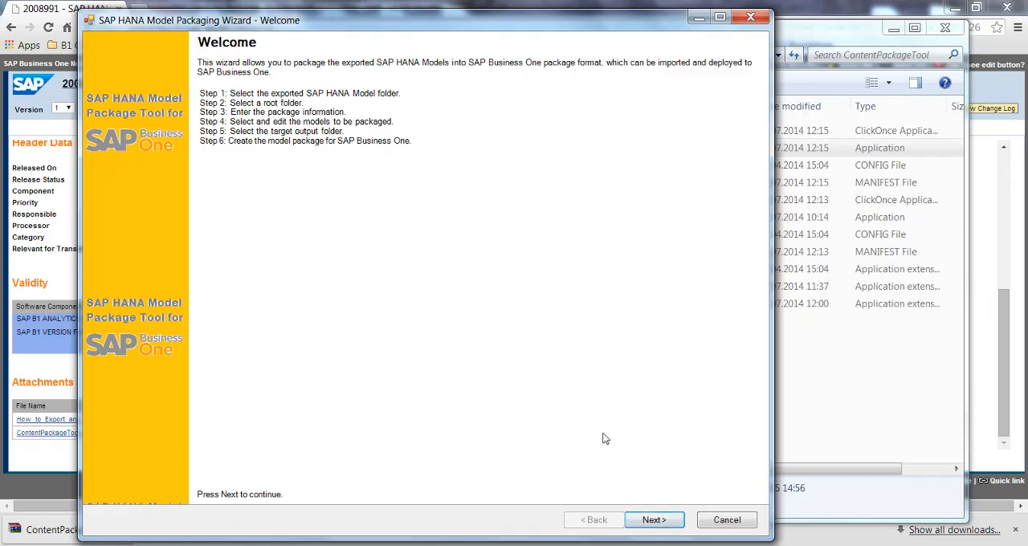
# Begin the packaging wizard, set the target model folder to SAP_HANA\OEC_Computer_Models\NDB\OEC_Package and continue to the root folder selection
pyautogui.click(653, 521)
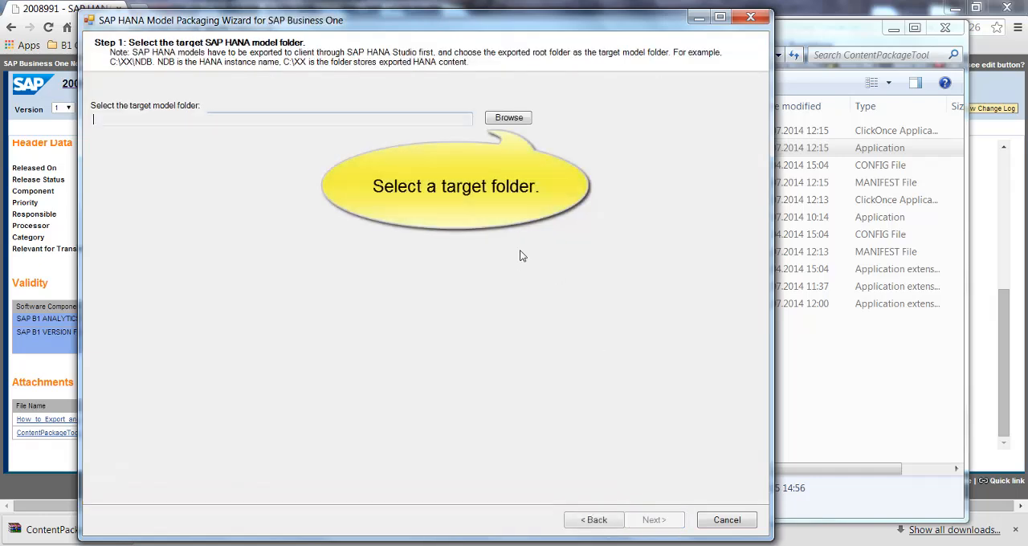
pyautogui.click(509, 118)
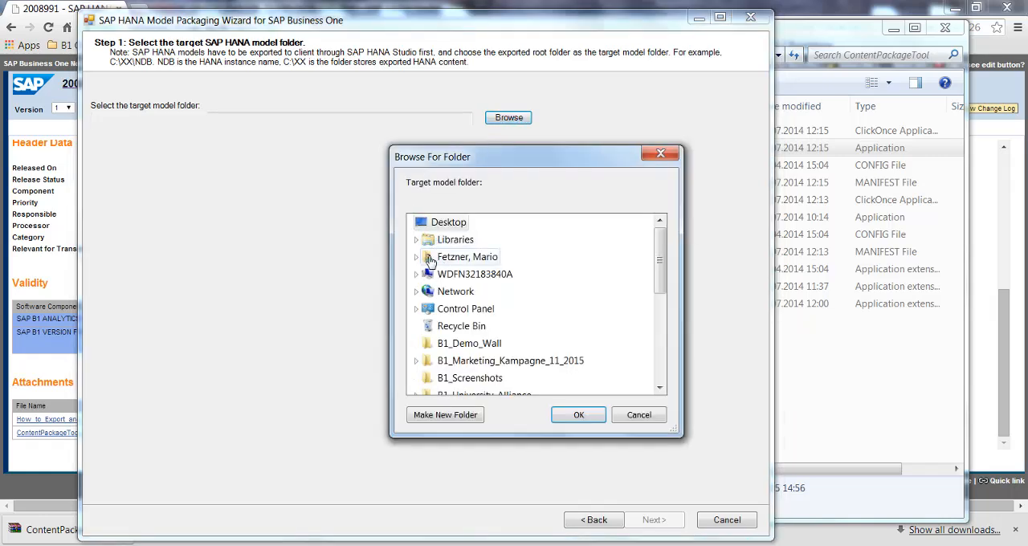
pyautogui.click(416, 258)
pyautogui.scroll(-4, 472, 309)
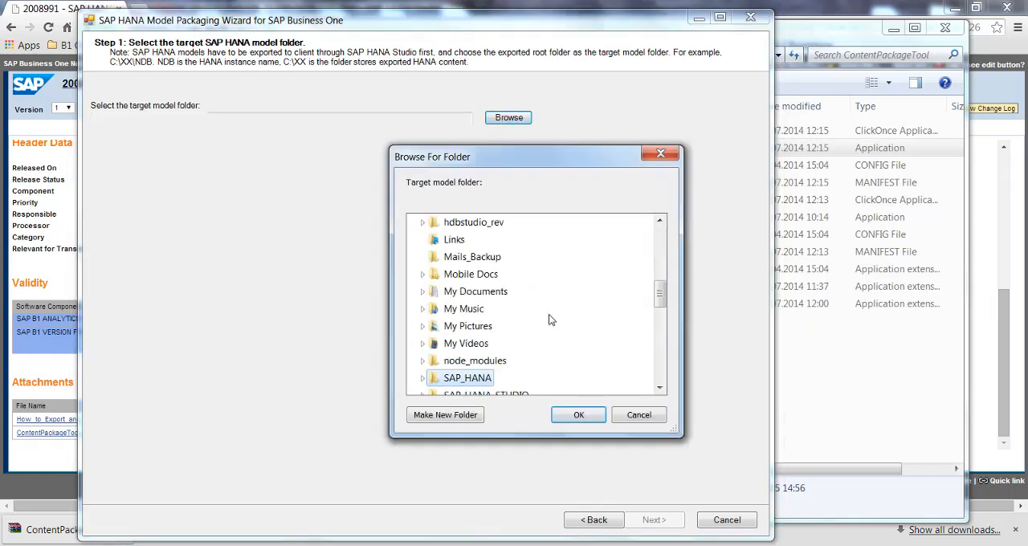
pyautogui.click(450, 378)
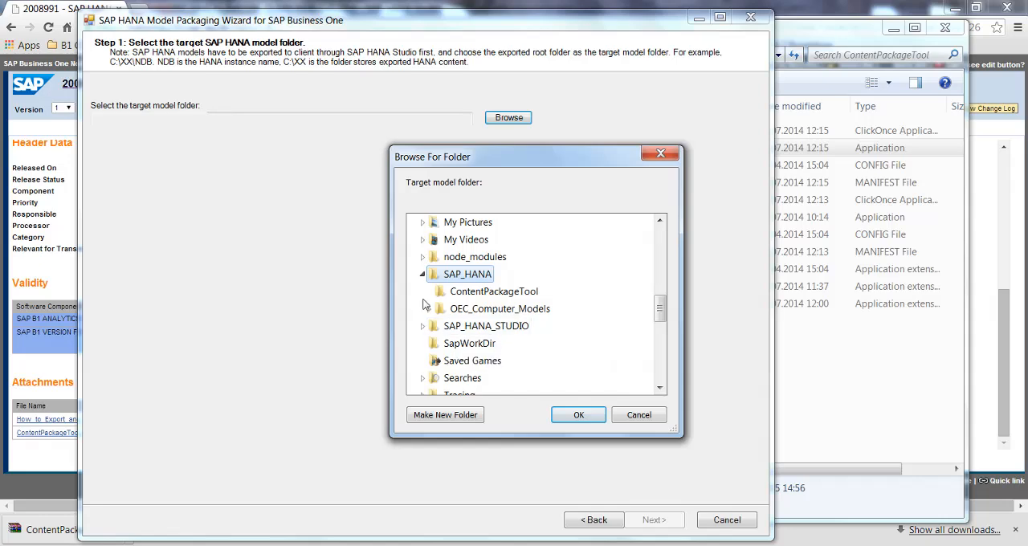
pyautogui.click(428, 309)
pyautogui.click(509, 351)
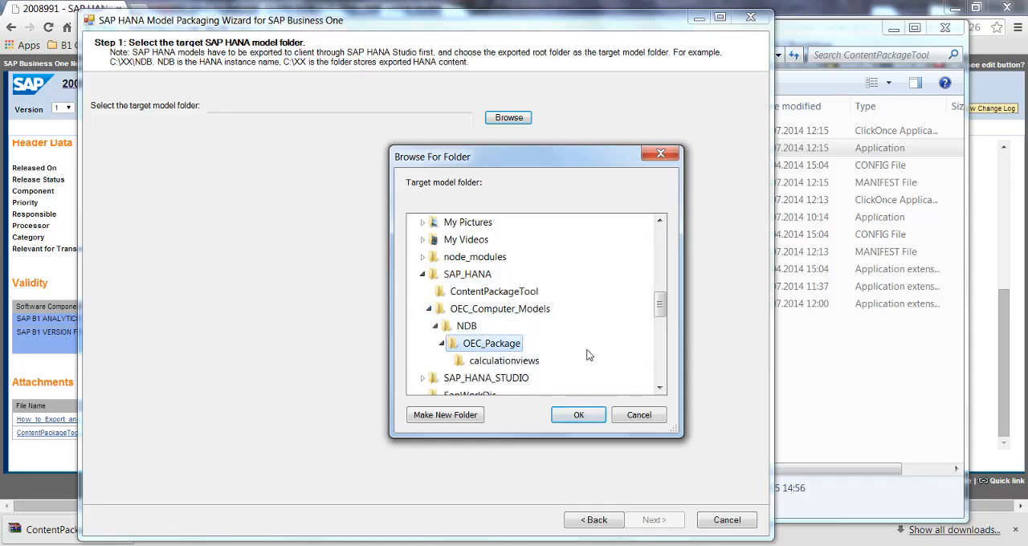
pyautogui.click(578, 414)
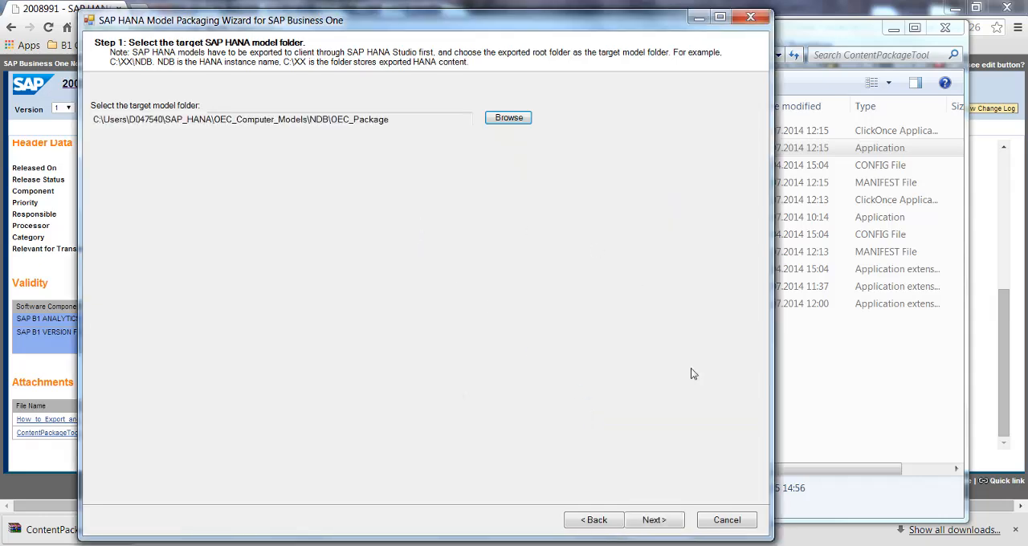
pyautogui.click(673, 523)
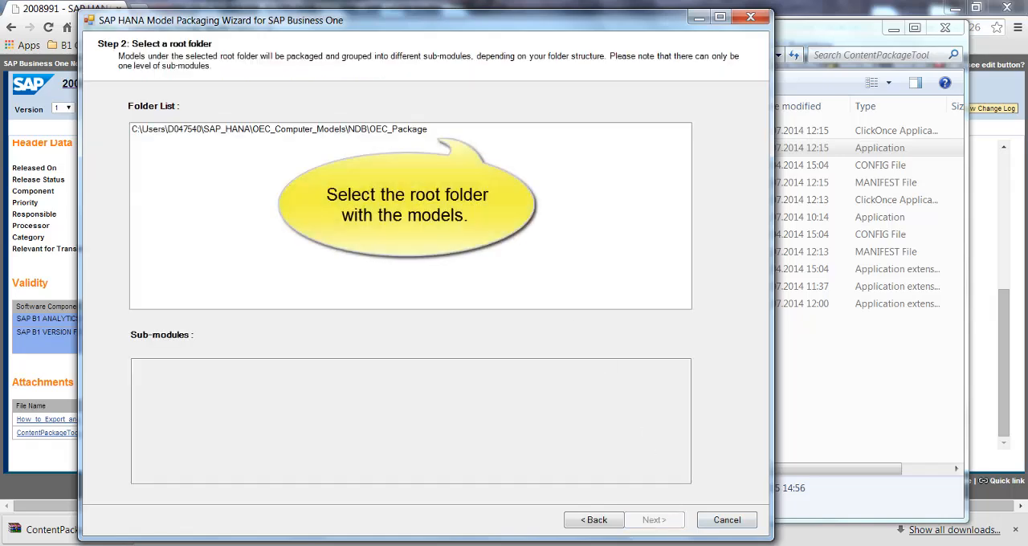
# Select the OEC_Package folder as the root folder, continue to the package information and name the package OEC_Cumputer_model
pyautogui.click(432, 130)
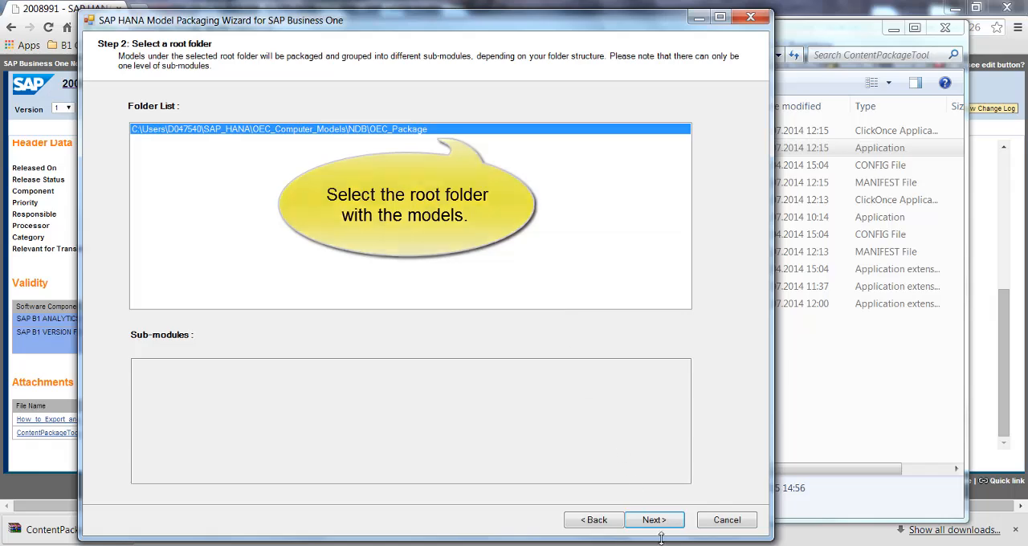
pyautogui.click(658, 522)
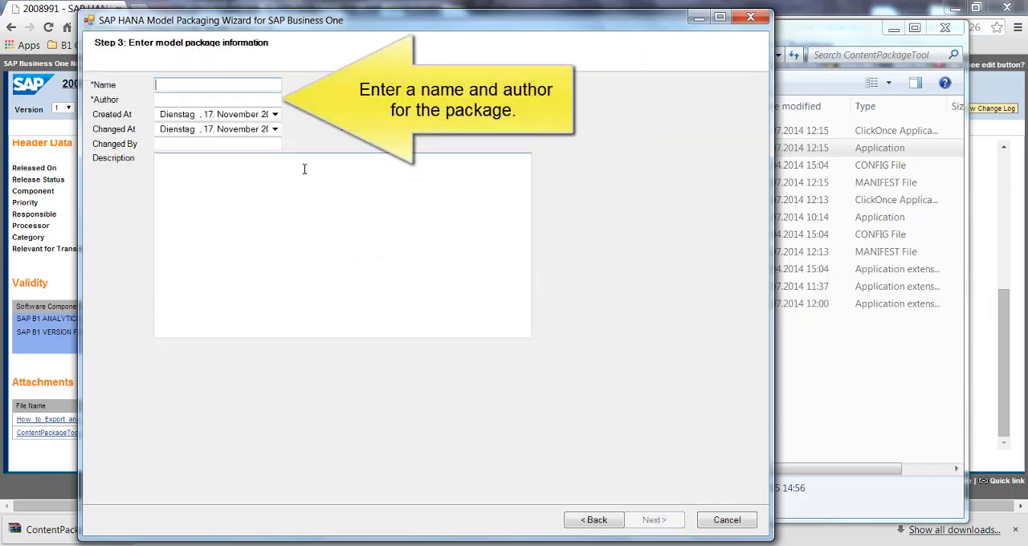
pyautogui.write('OE')
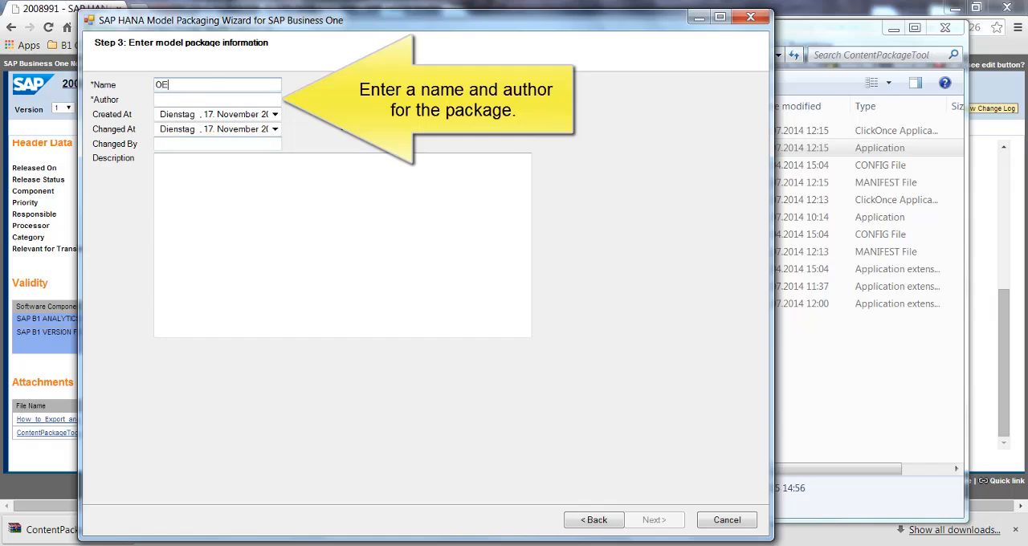
pyautogui.write('C_Cumpu')
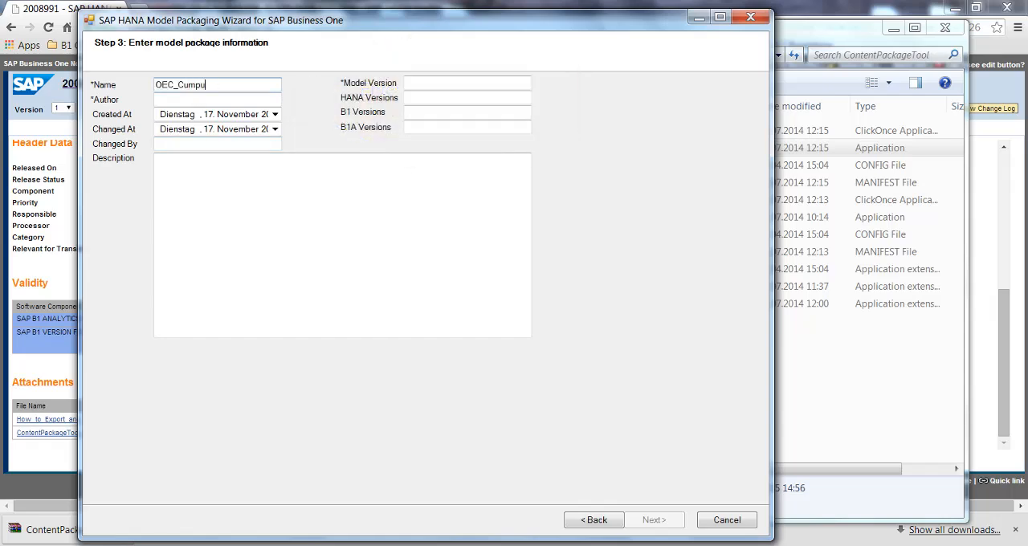
pyautogui.write('ter_model')
# Enter the package author's name, set the model version to 0.1 and continue to the model selection
pyautogui.press('Tab')
pyautogui.write('Mario Fetzner')
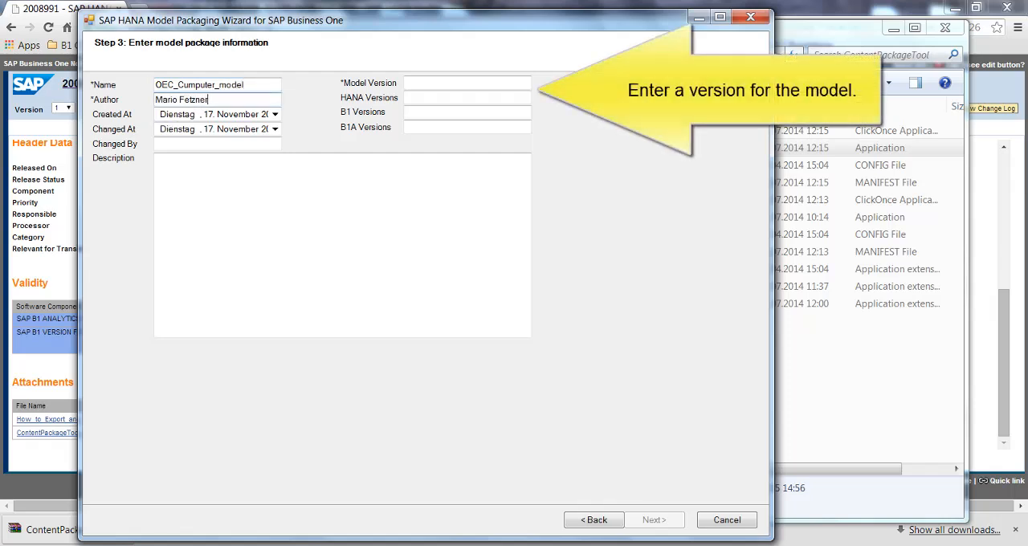
pyautogui.click(436, 87)
pyautogui.write('0.')
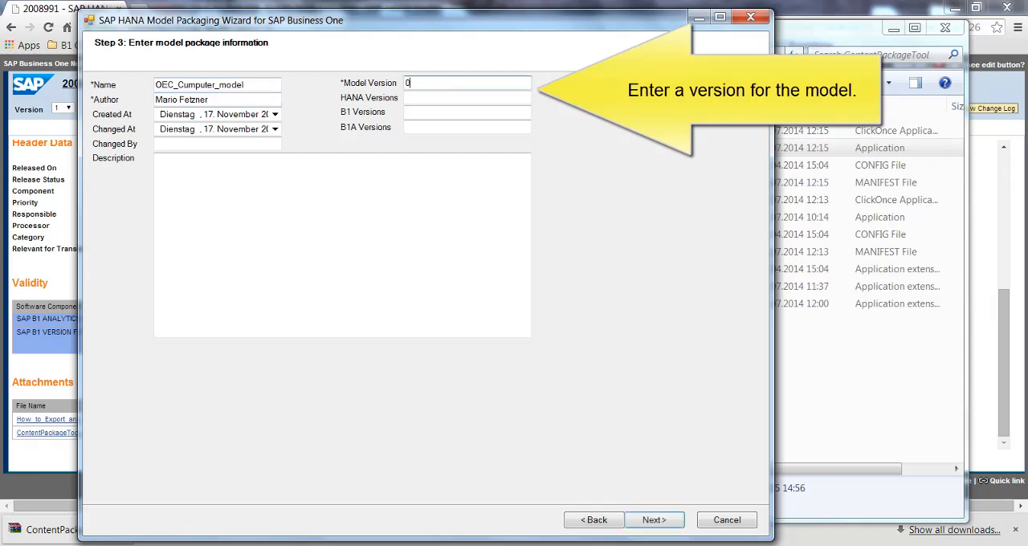
pyautogui.write('1')
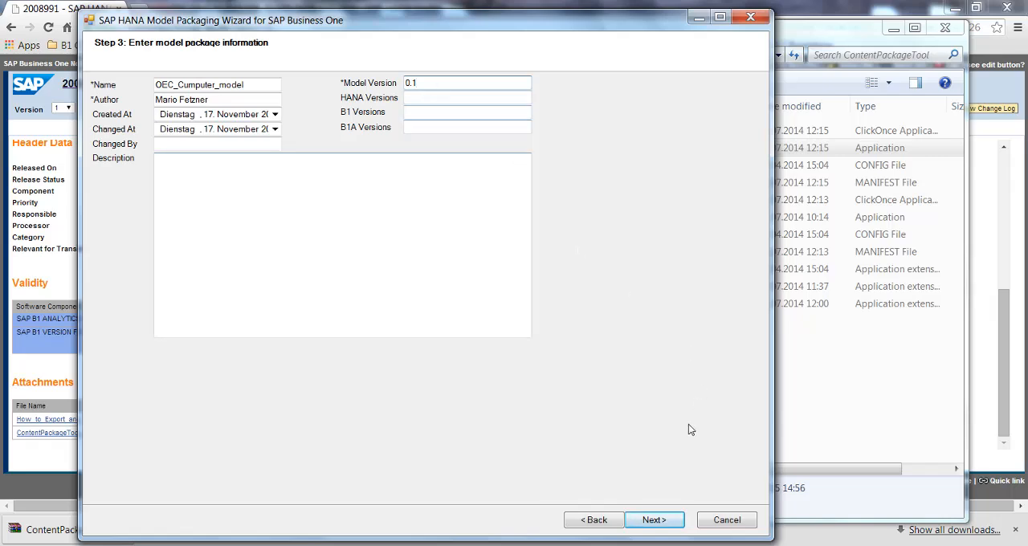
pyautogui.click(653, 519)
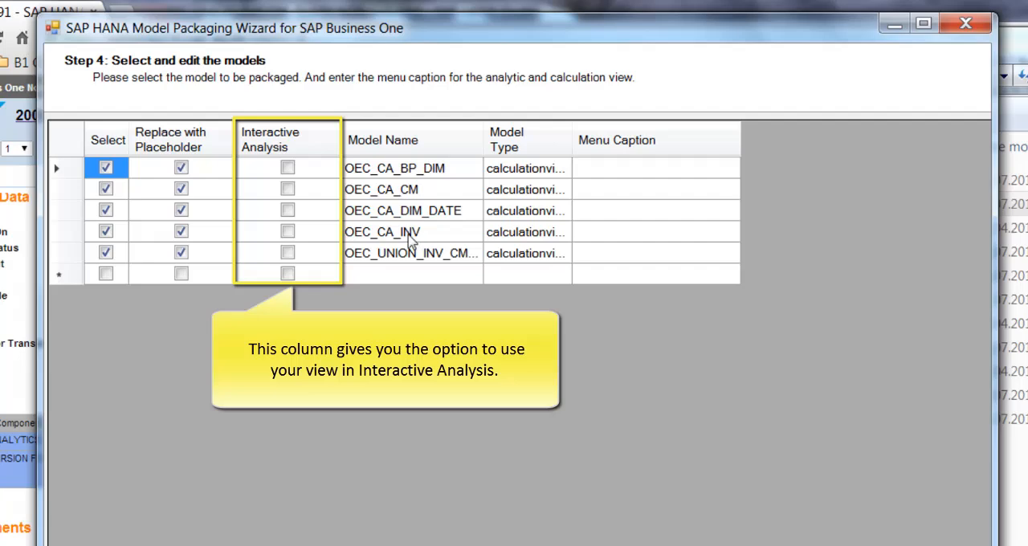
# Enable Interactive Analysis for the OEC_UNION_INV_CM_QUERY model, give it the menu caption Net Sales Query and continue to the output folder selection
pyautogui.click(288, 254)
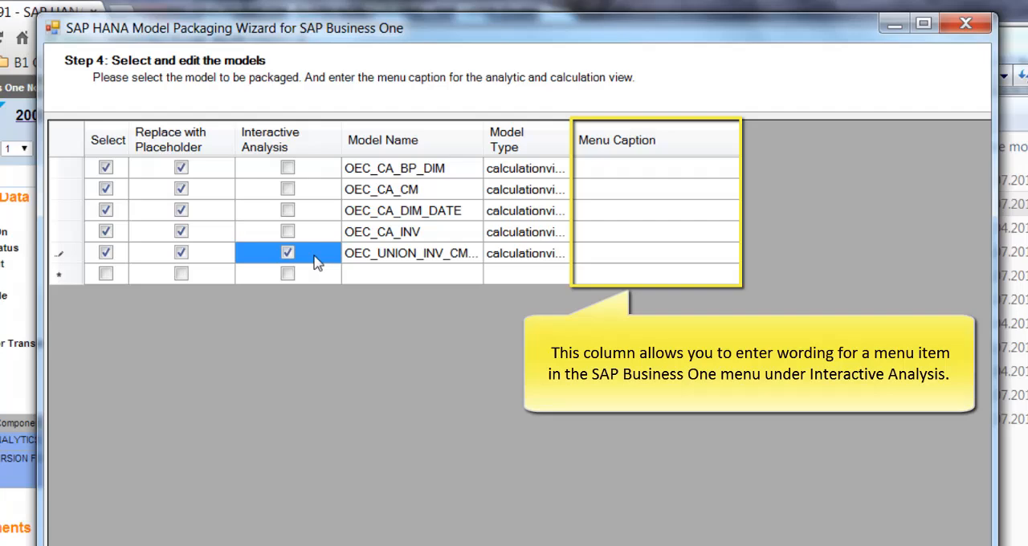
pyautogui.click(659, 255)
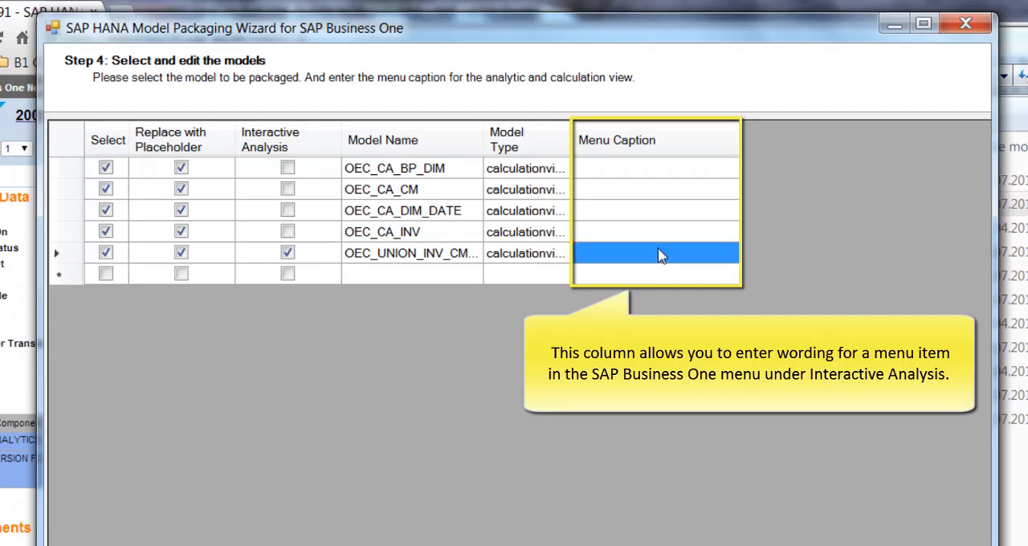
pyautogui.write('Net ')
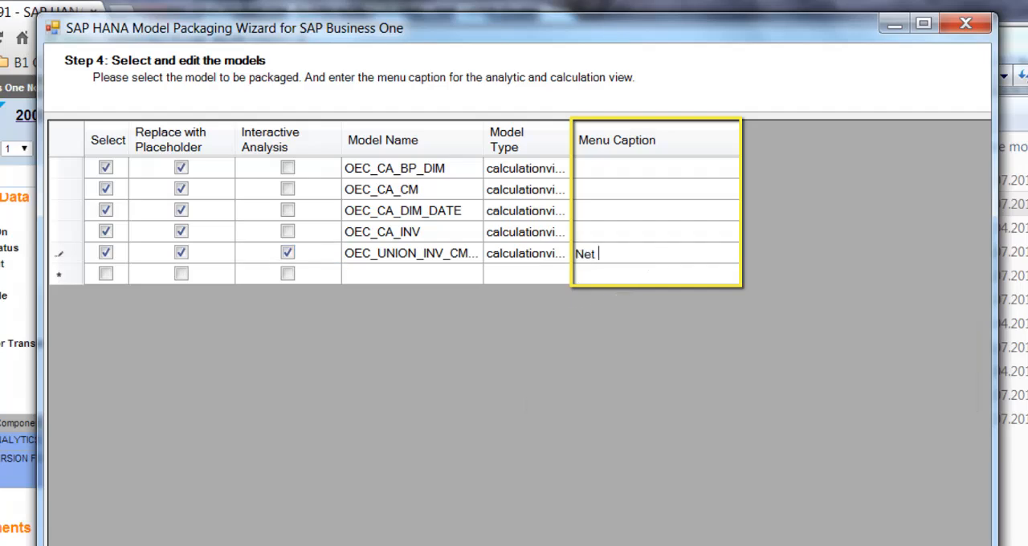
pyautogui.write('Sales Quer')
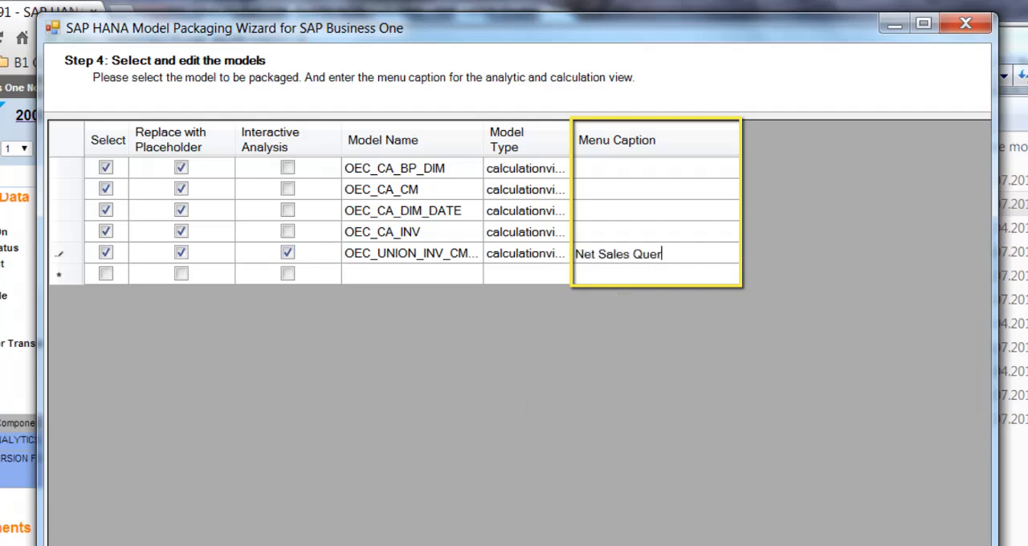
pyautogui.write('y')
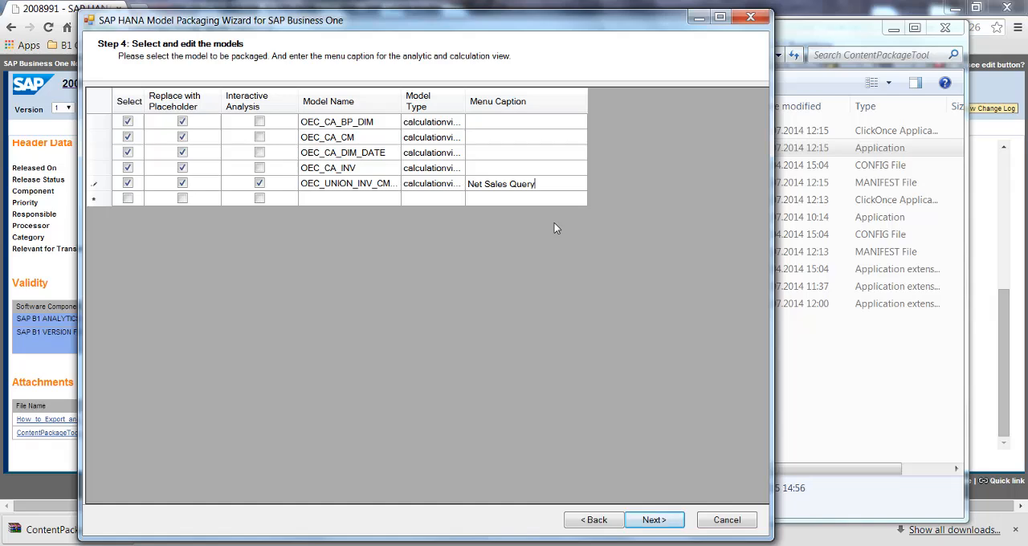
pyautogui.click(655, 520)
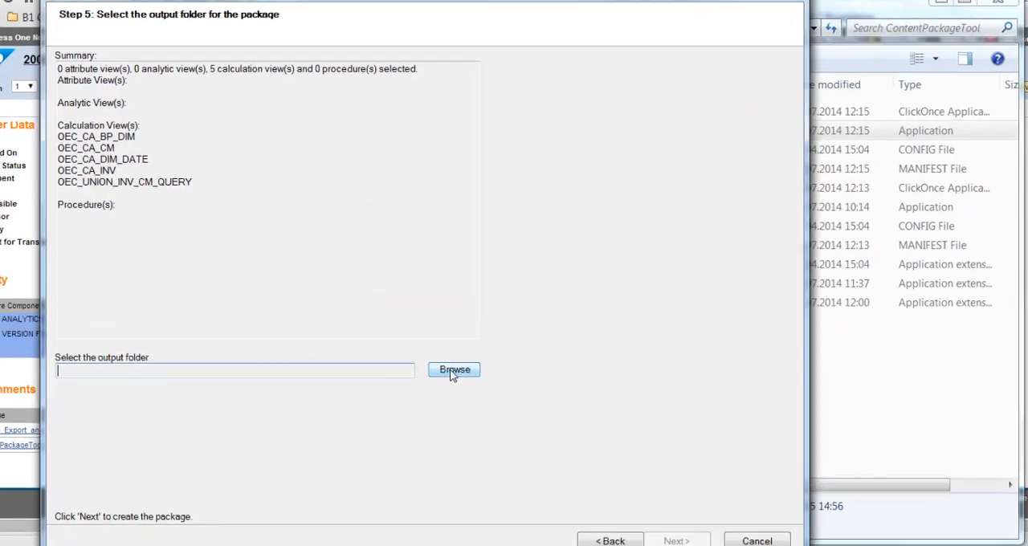
# Create a new folder named OEC_output inside SAP_HANA and set it as the output folder for the package
pyautogui.click(452, 364)
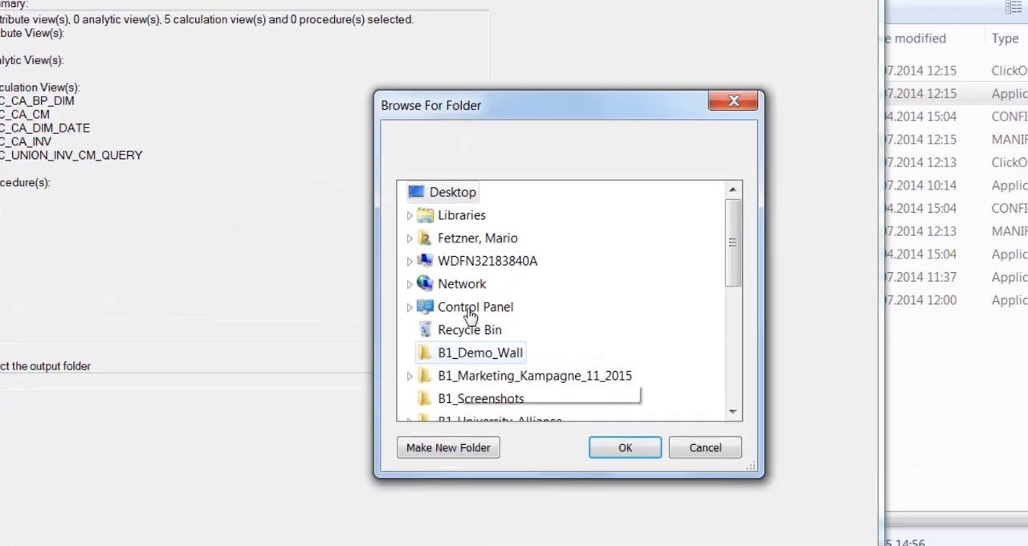
pyautogui.click(409, 238)
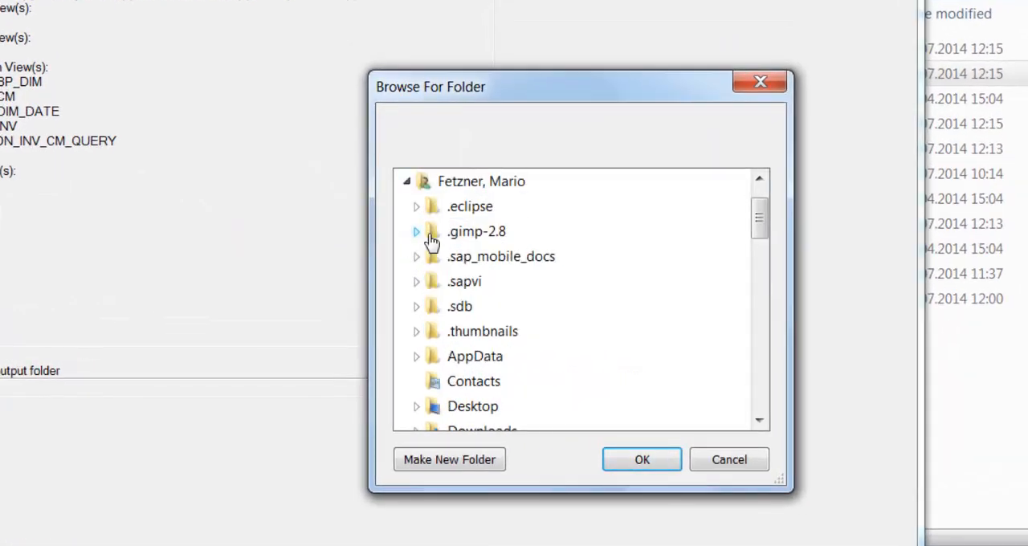
pyautogui.scroll(-4, 498, 289)
pyautogui.scroll(-1, 482, 411)
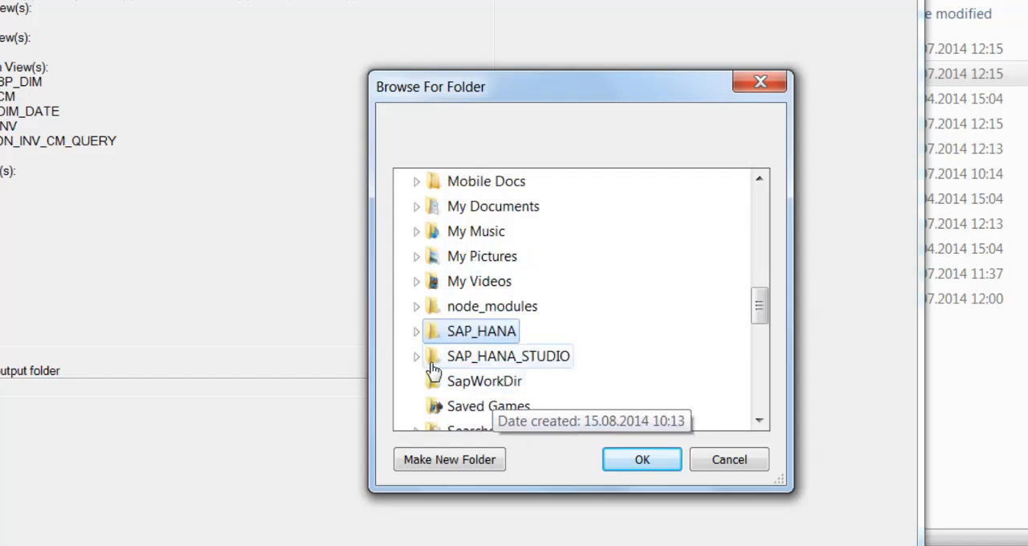
pyautogui.click(417, 331)
pyautogui.scroll(-1, 437, 337)
pyautogui.scroll(-1, 630, 337)
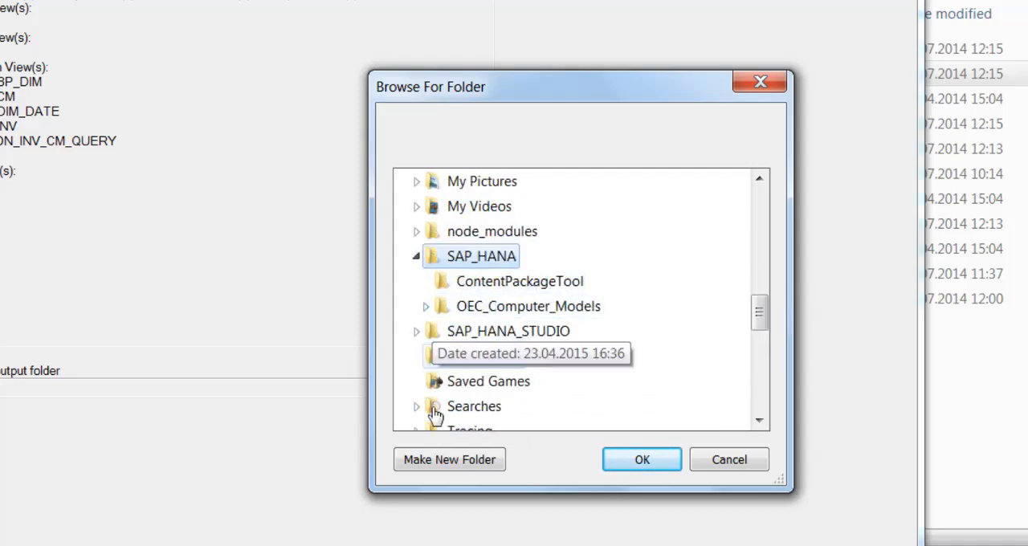
pyautogui.click(470, 464)
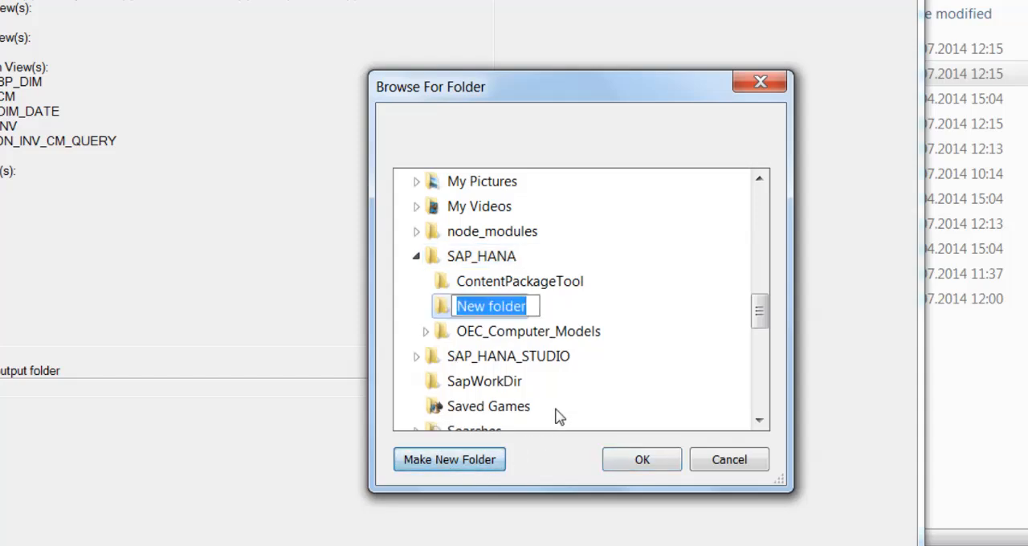
pyautogui.write('OEC_')
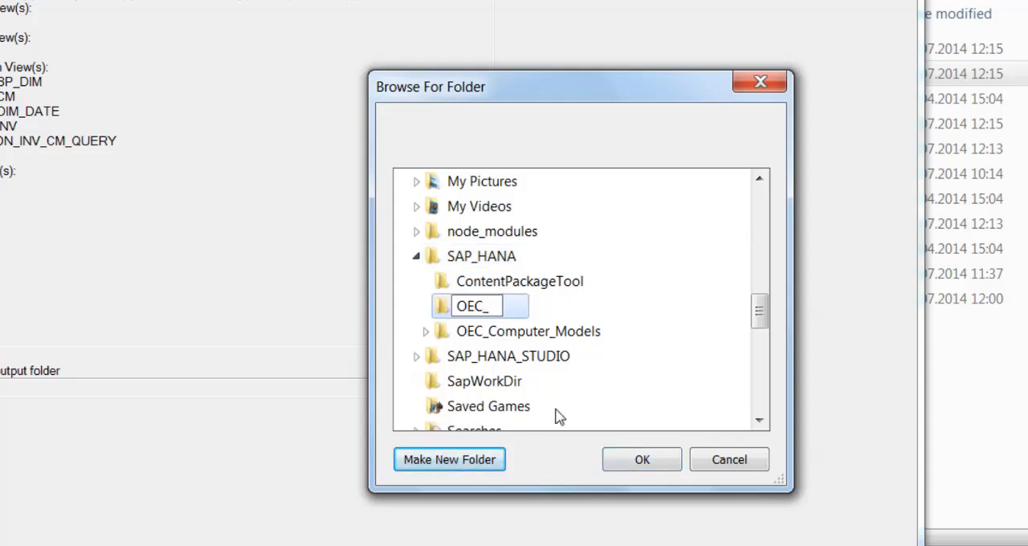
pyautogui.write('output')
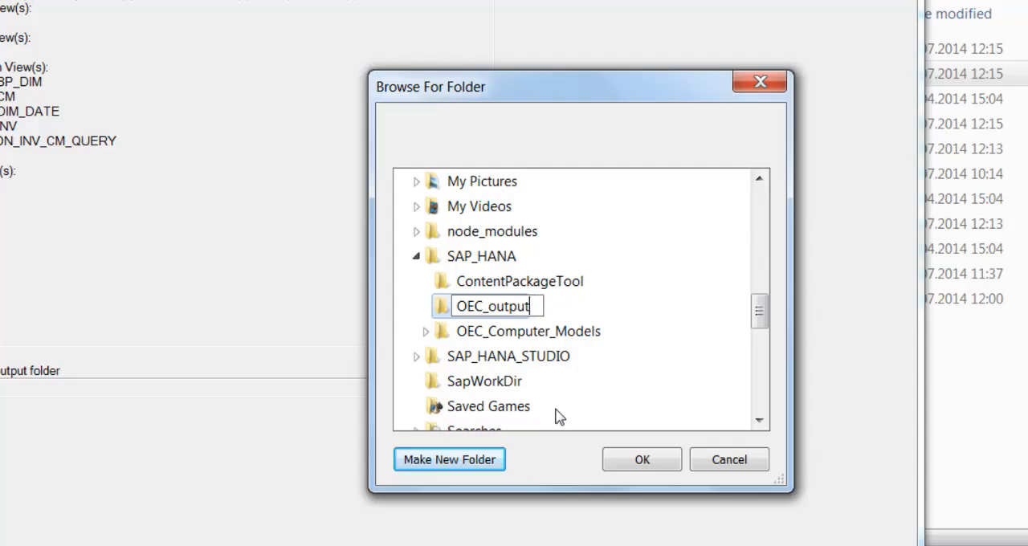
pyautogui.press('Return')
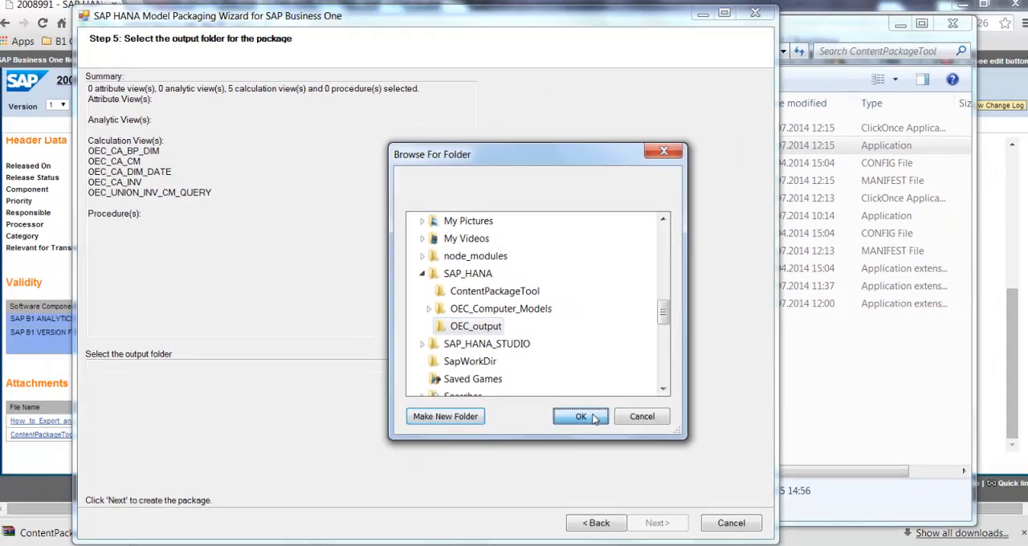
pyautogui.click(641, 459)
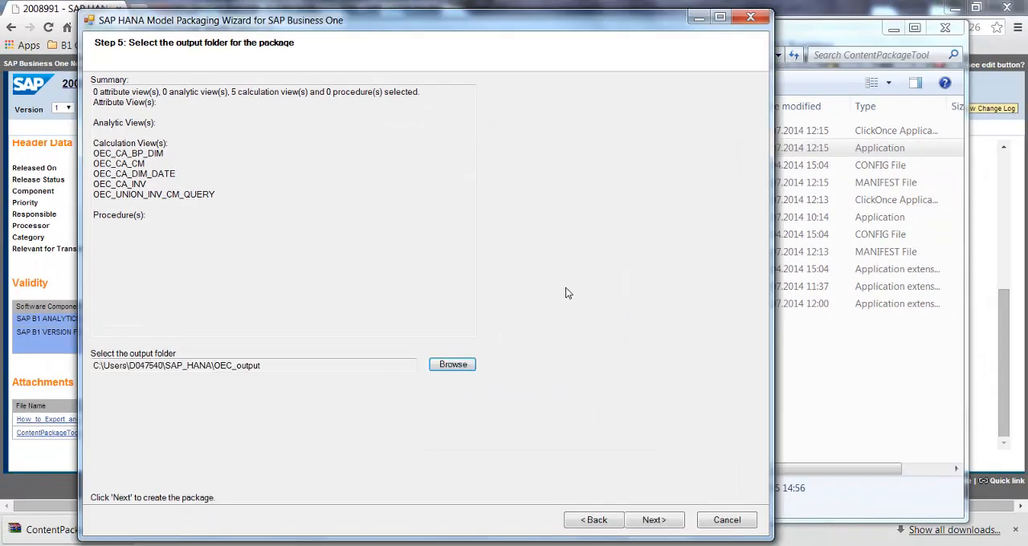
# Create the package and finish the wizard, and locate model.zip in the SAP_HANA\OEC_output folder in Windows Explorer
pyautogui.click(656, 520)
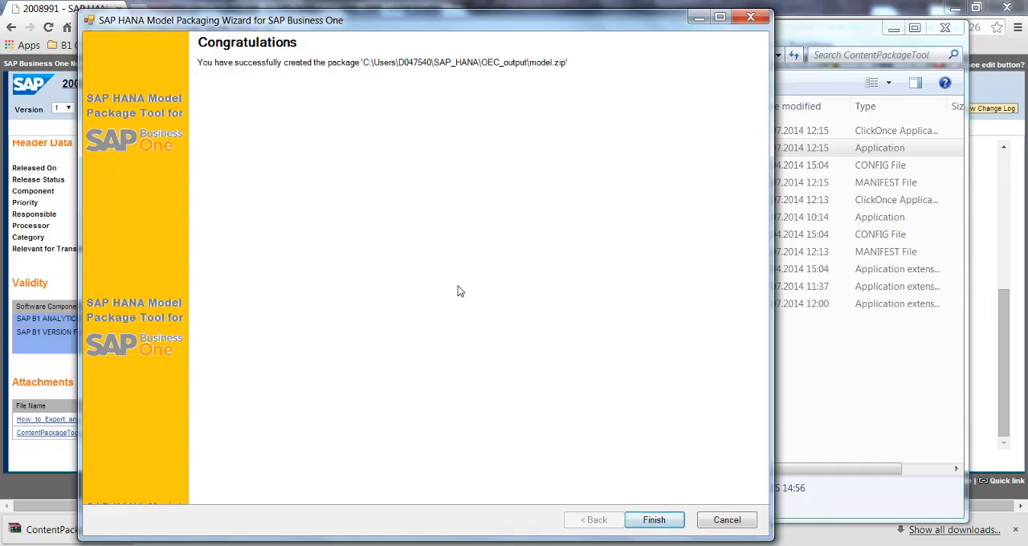
pyautogui.click(668, 522)
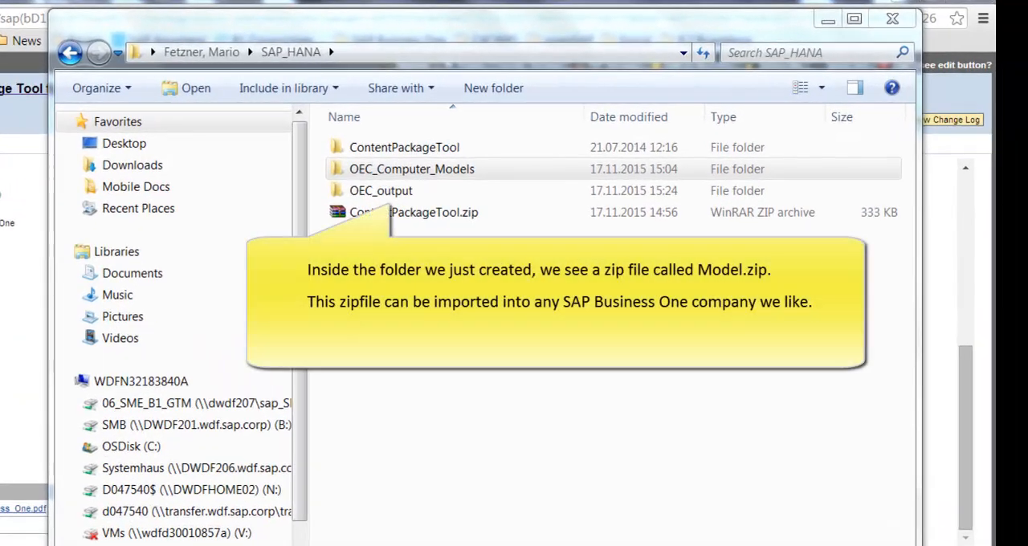
pyautogui.doubleClick(402, 193)
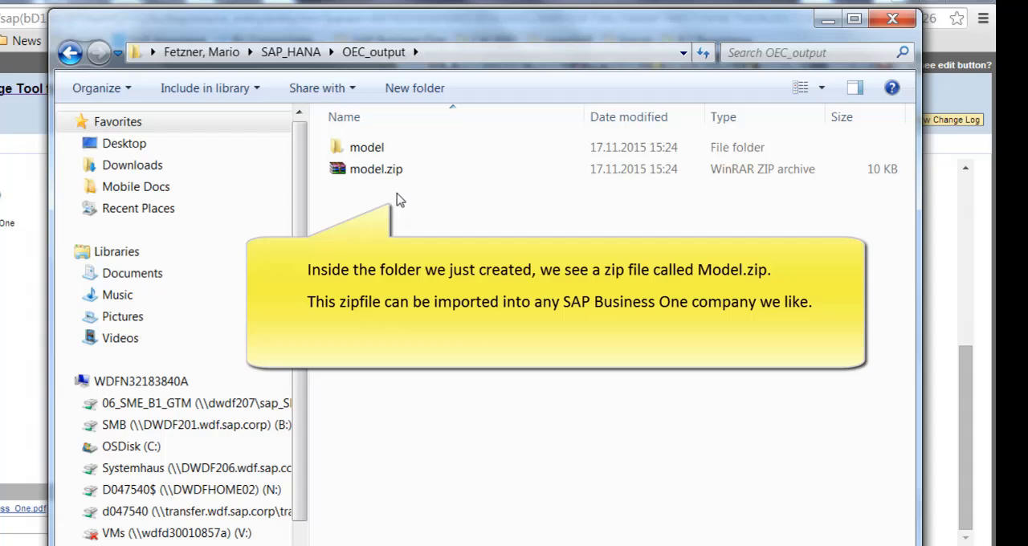
pyautogui.click(379, 172)
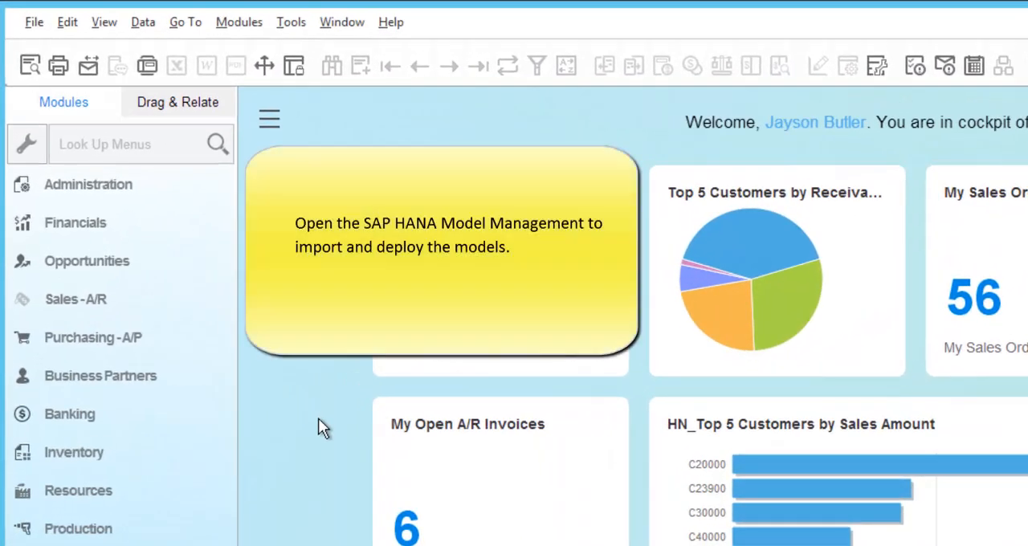
# Switch to SAP Business One, look up "hana model" in the menus and open SAP HANA Model Management
pyautogui.click(139, 145)
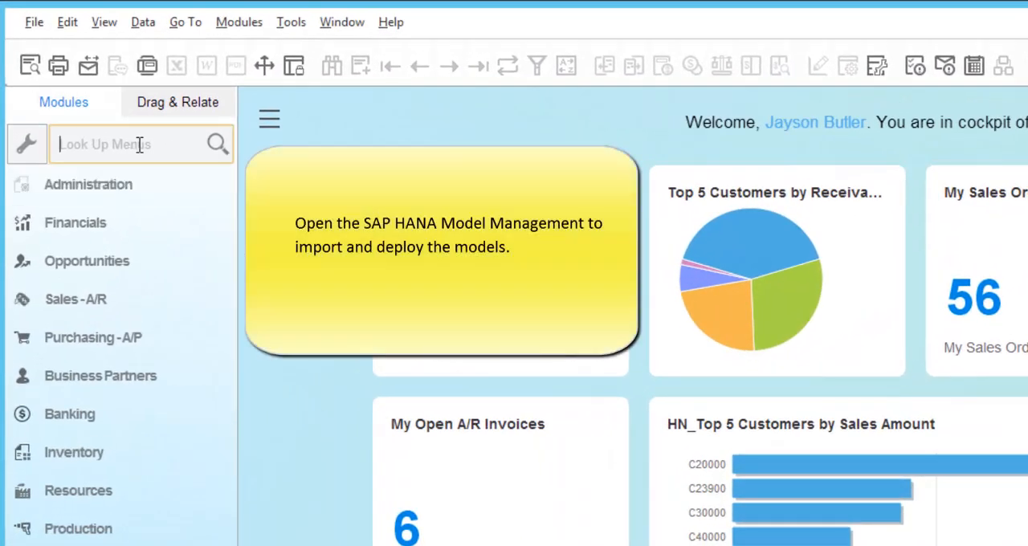
pyautogui.write('hana model')
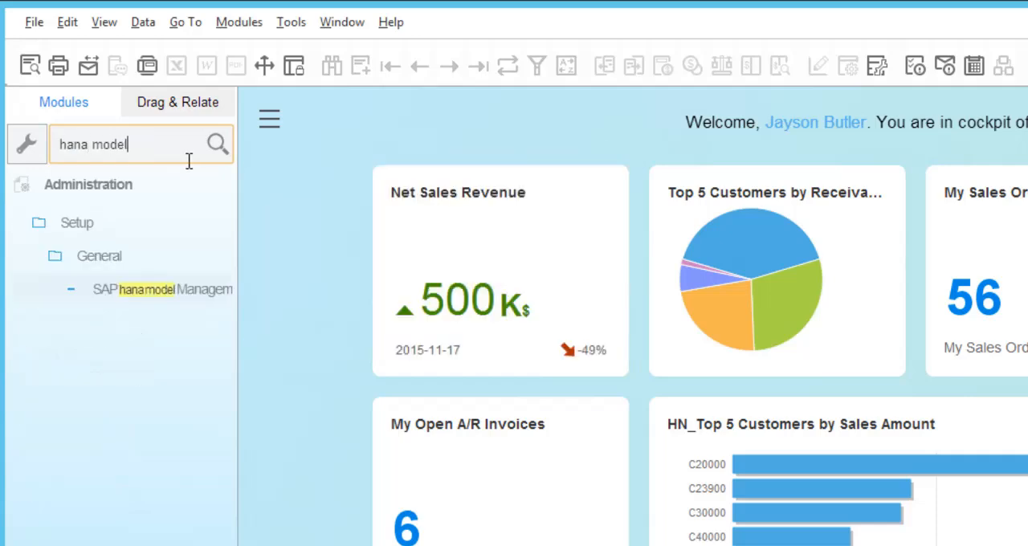
pyautogui.click(166, 183)
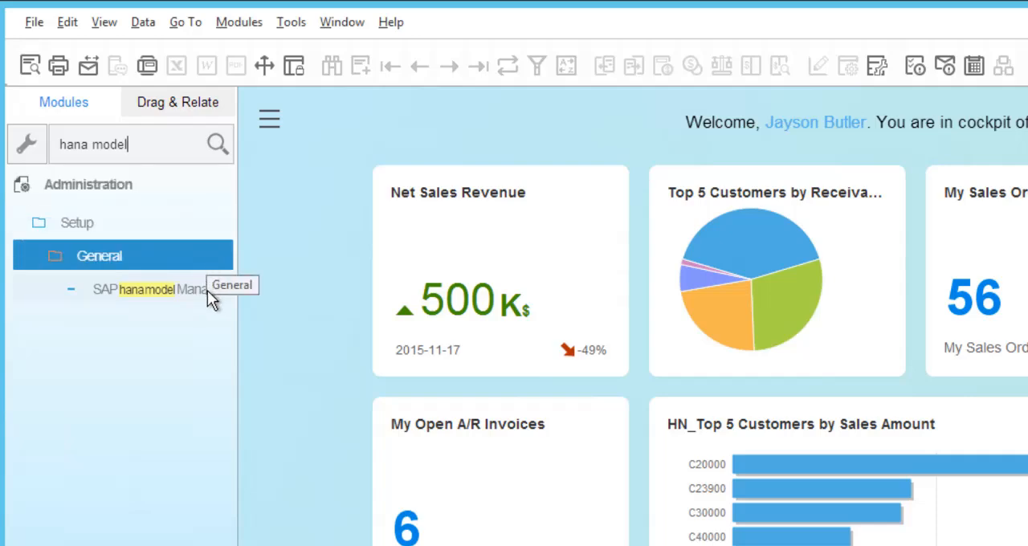
pyautogui.click(200, 293)
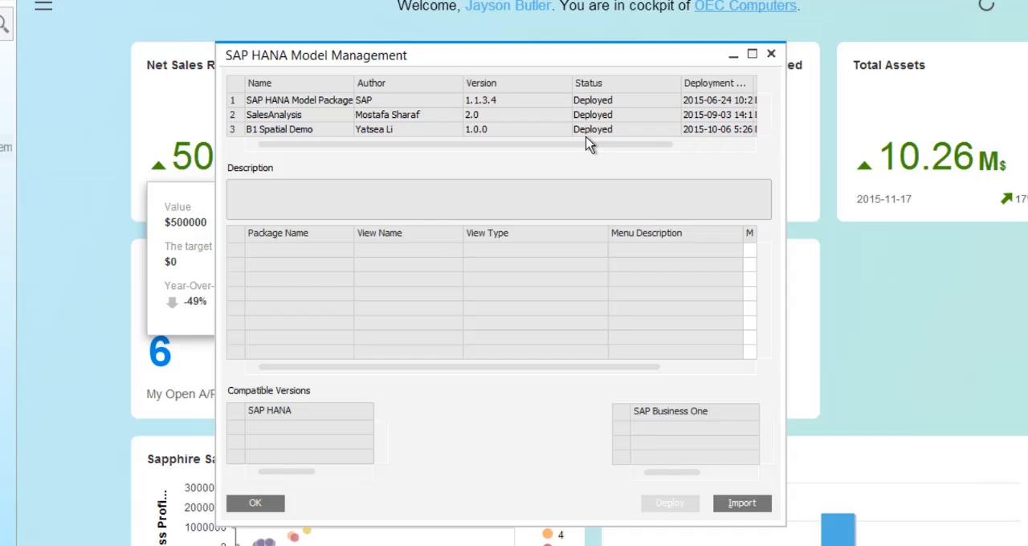
# Import the model zip archive from the OEC_output folder on the Desktop, continuing despite the SAP Business One version mismatch
pyautogui.click(760, 506)
pyautogui.click(81, 176)
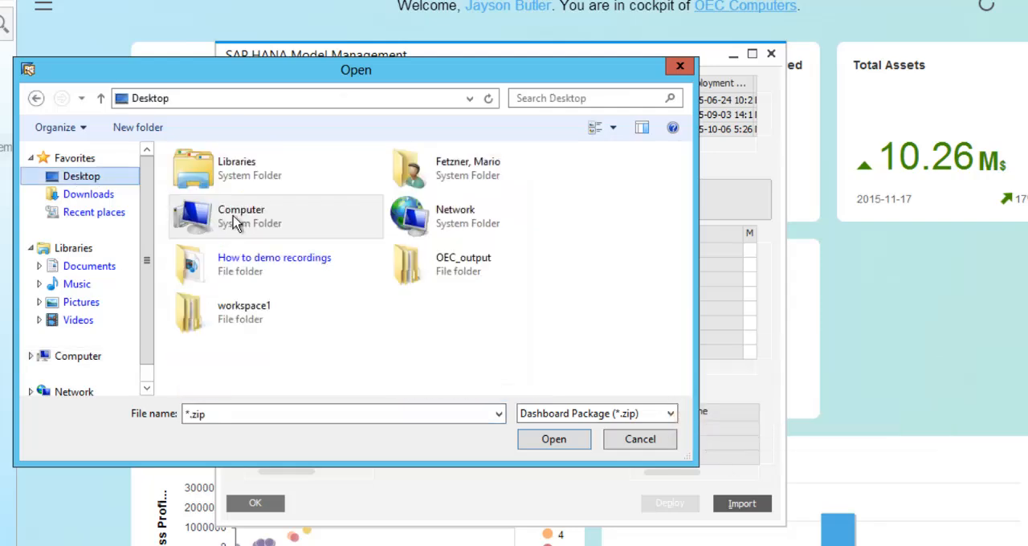
pyautogui.doubleClick(472, 269)
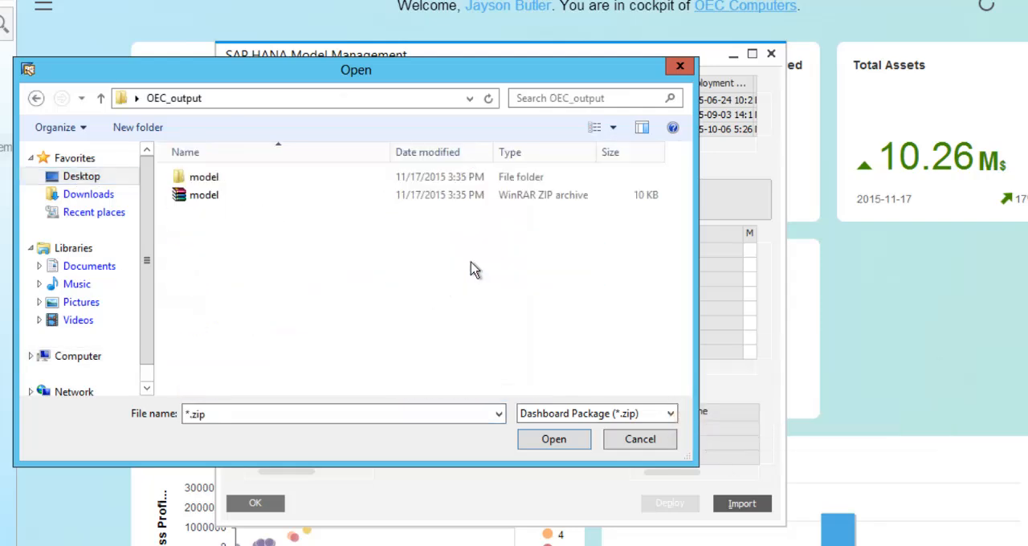
pyautogui.click(211, 198)
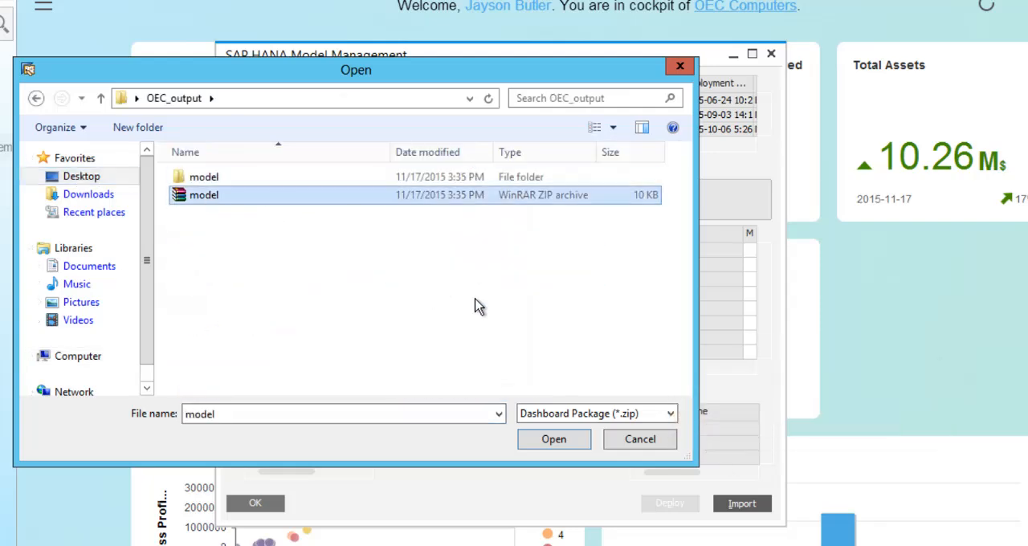
pyautogui.click(572, 446)
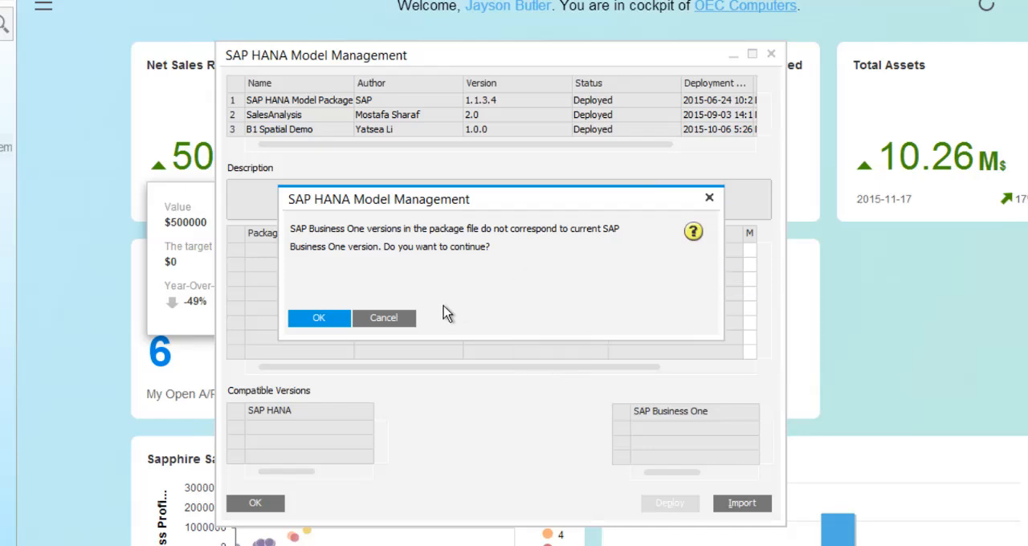
pyautogui.click(333, 318)
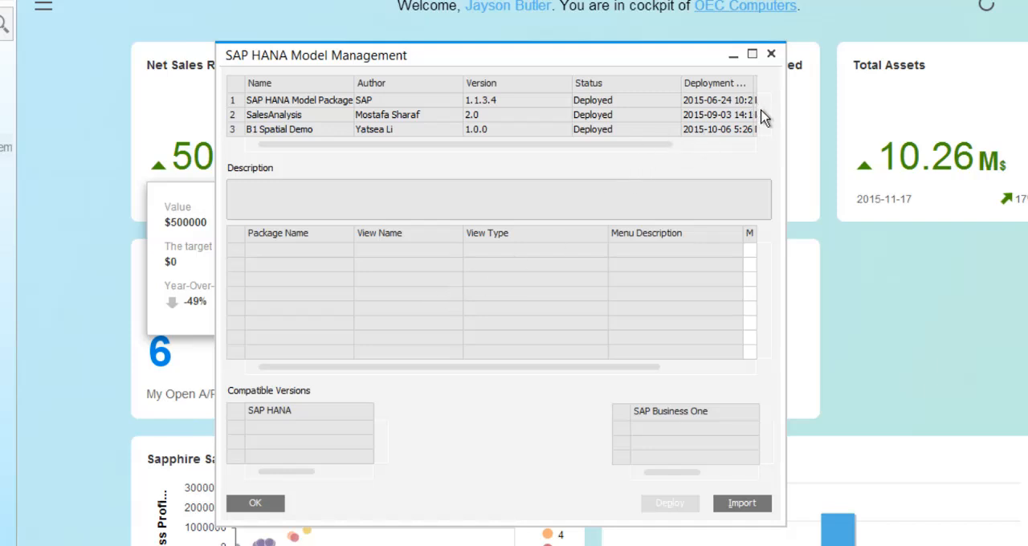
# Deploy the imported OEC_Cumputer_Models package from the list of model packages
pyautogui.moveTo(762, 111); pyautogui.dragTo(766, 125)
pyautogui.click(531, 133)
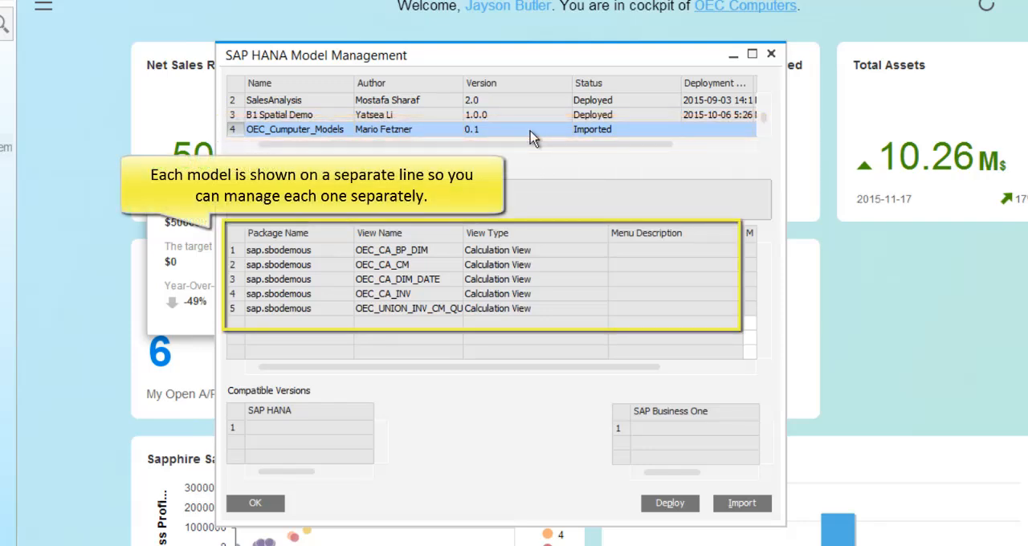
pyautogui.click(693, 509)
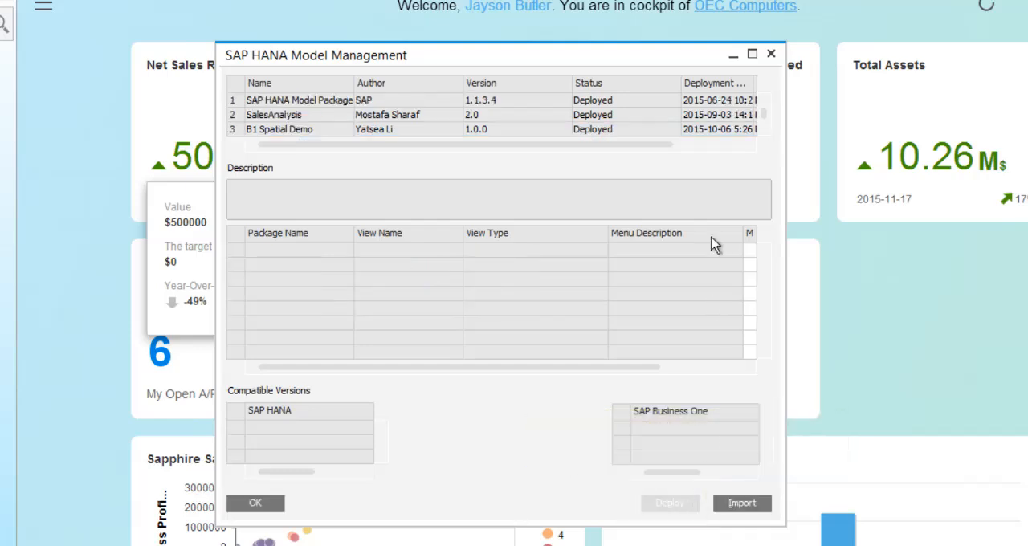
# Check the status and views of the OEC_Cumputer_Models package, close model management and display the Interactive Analysis entries
pyautogui.scroll(-1, 765, 119)
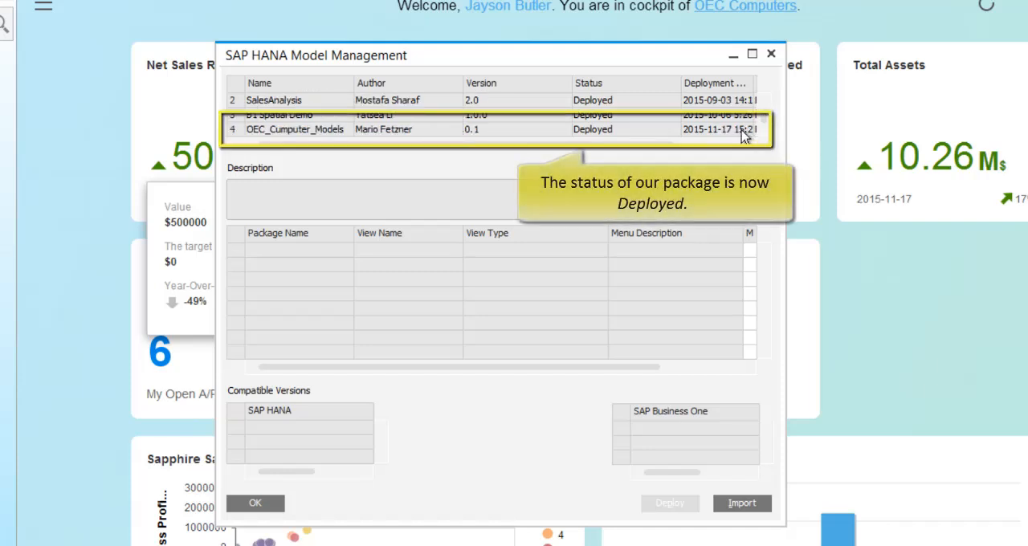
pyautogui.click(449, 136)
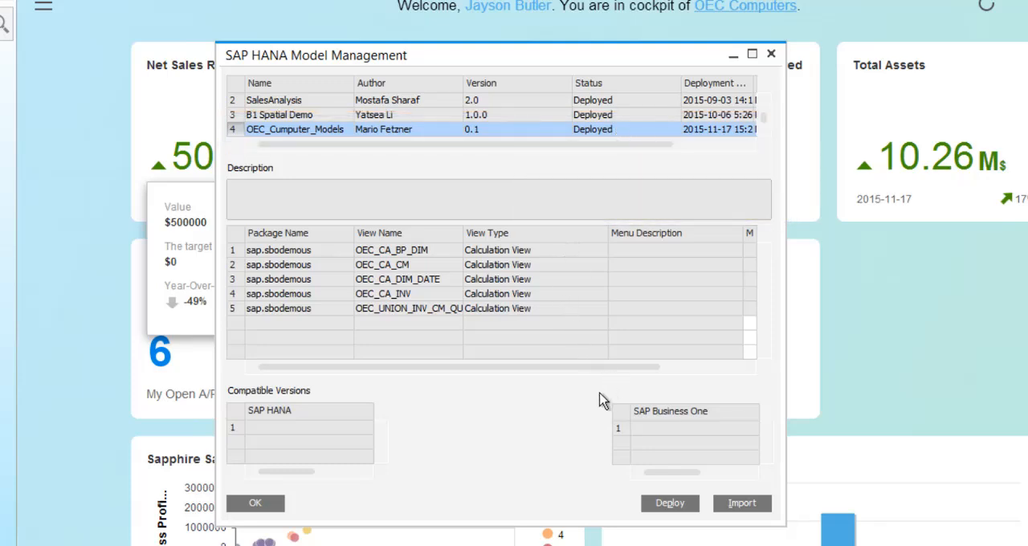
pyautogui.click(256, 503)
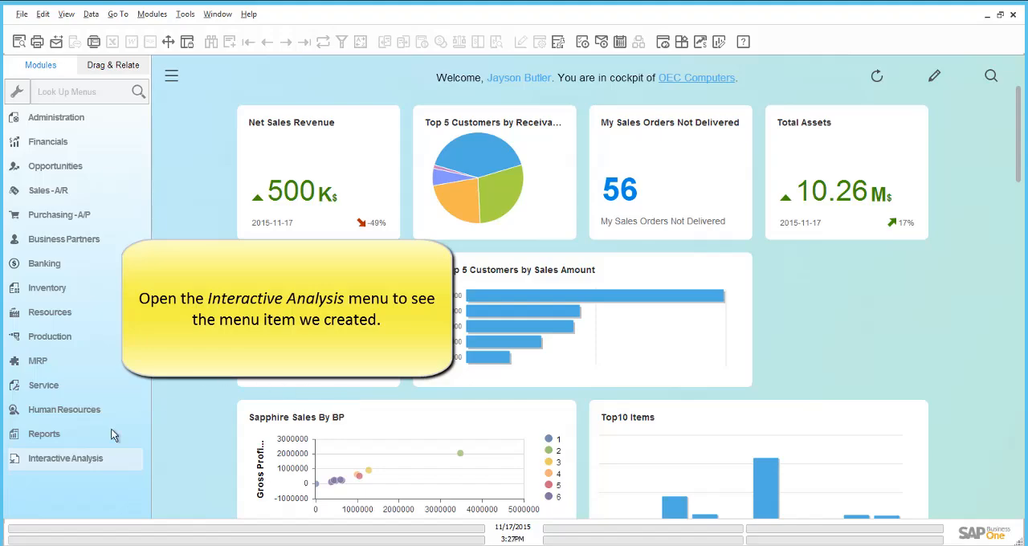
pyautogui.click(93, 457)
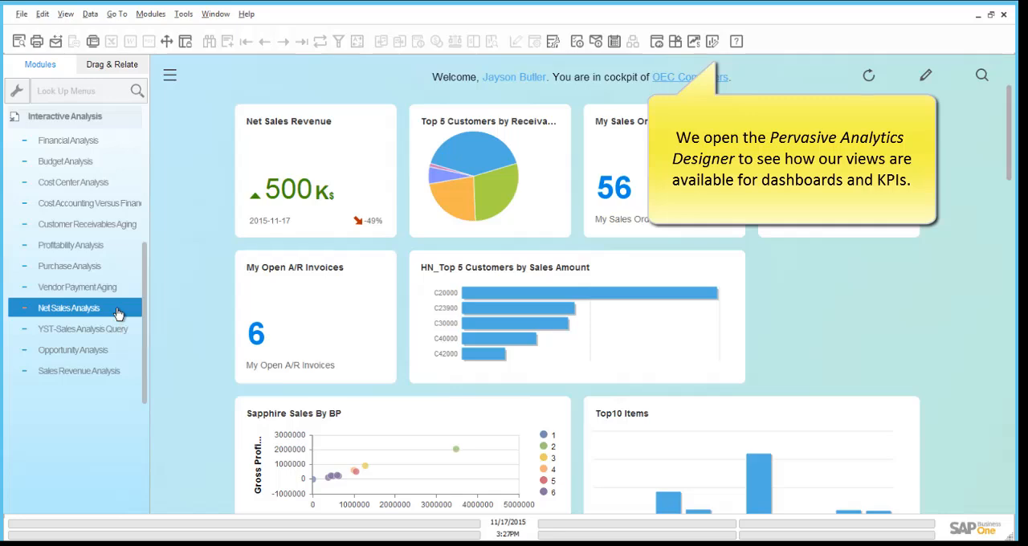
# Start a new dashboard in the Pervasive Analytics Designer and examine the calculation views offered as base data source
pyautogui.click(712, 44)
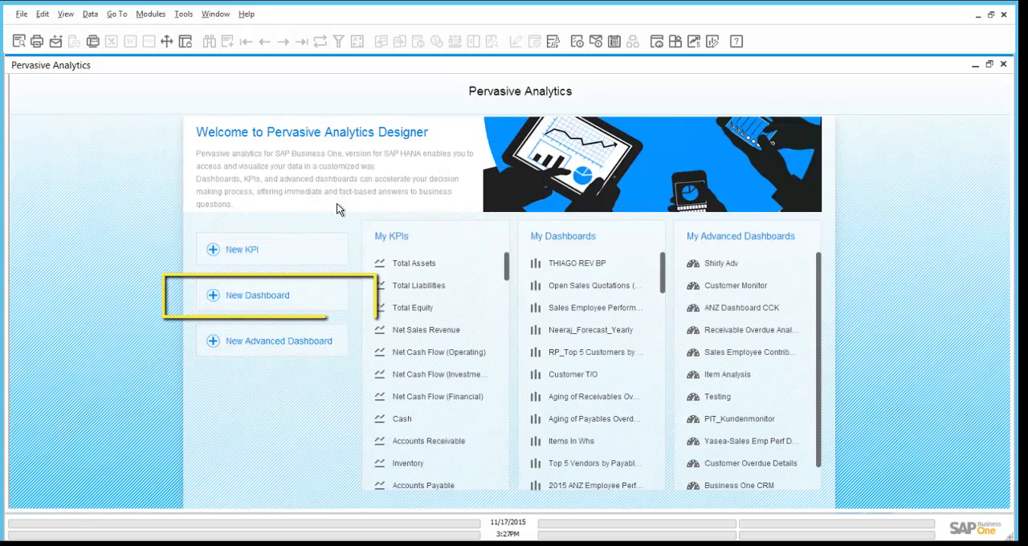
pyautogui.click(268, 297)
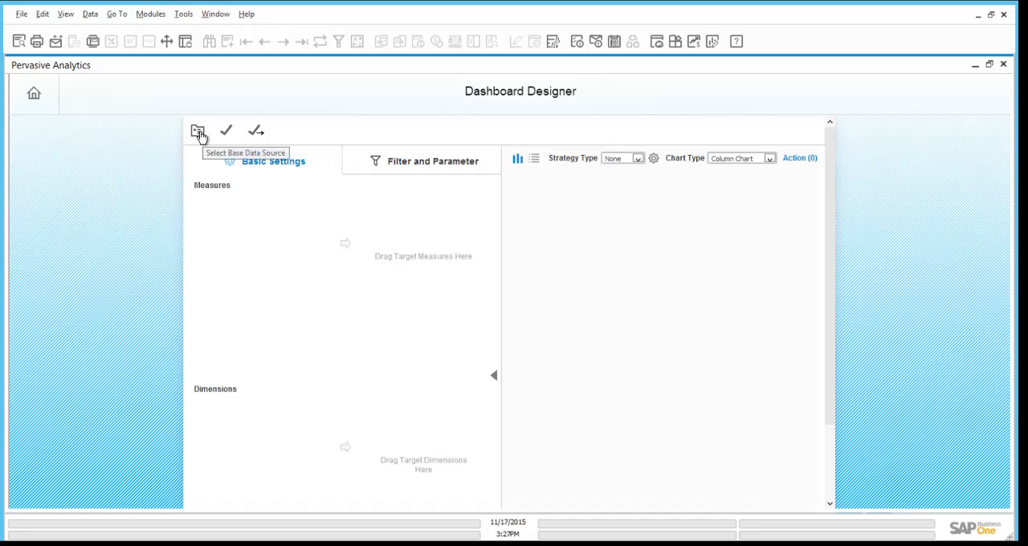
pyautogui.click(198, 132)
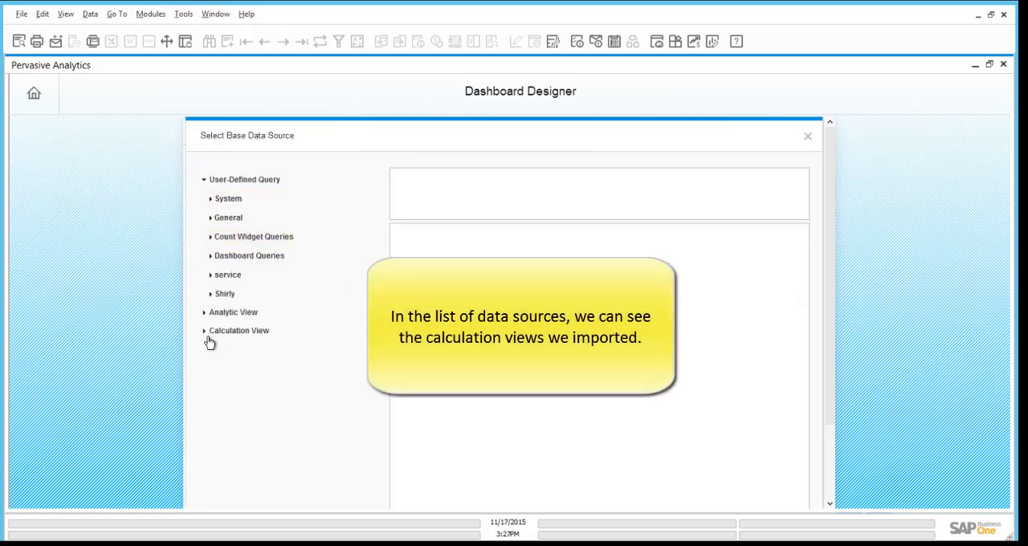
pyautogui.click(204, 333)
pyautogui.scroll(-3, 345, 375)
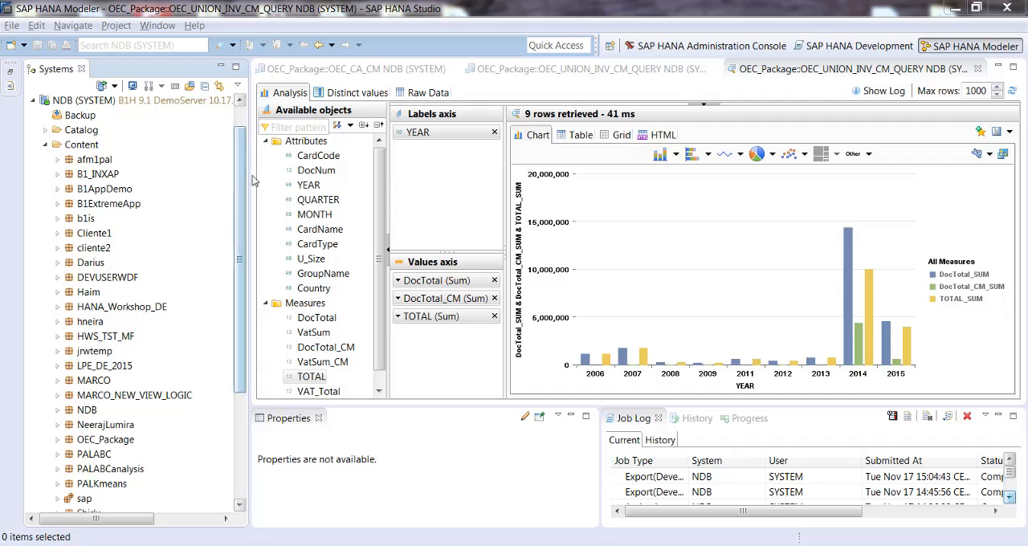
# Switch to SAP HANA Studio and examine the calculation views in the sbodemous package under sap
pyautogui.scroll(-3, 159, 356)
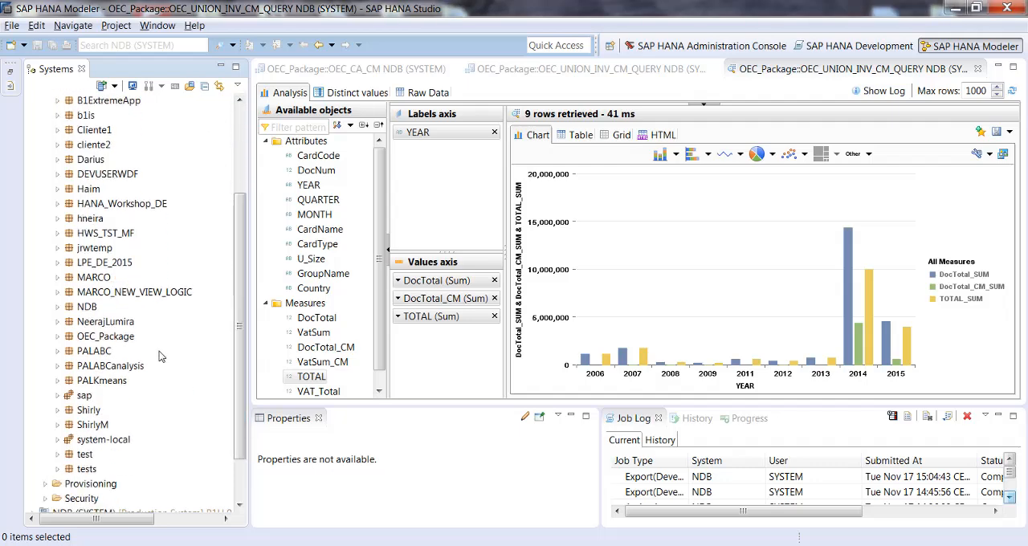
pyautogui.click(58, 395)
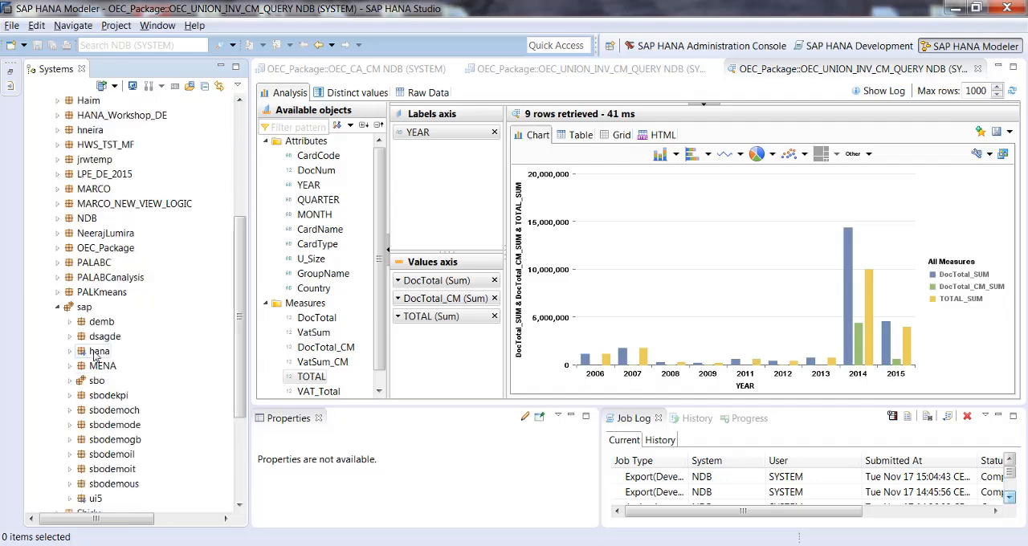
pyautogui.click(70, 484)
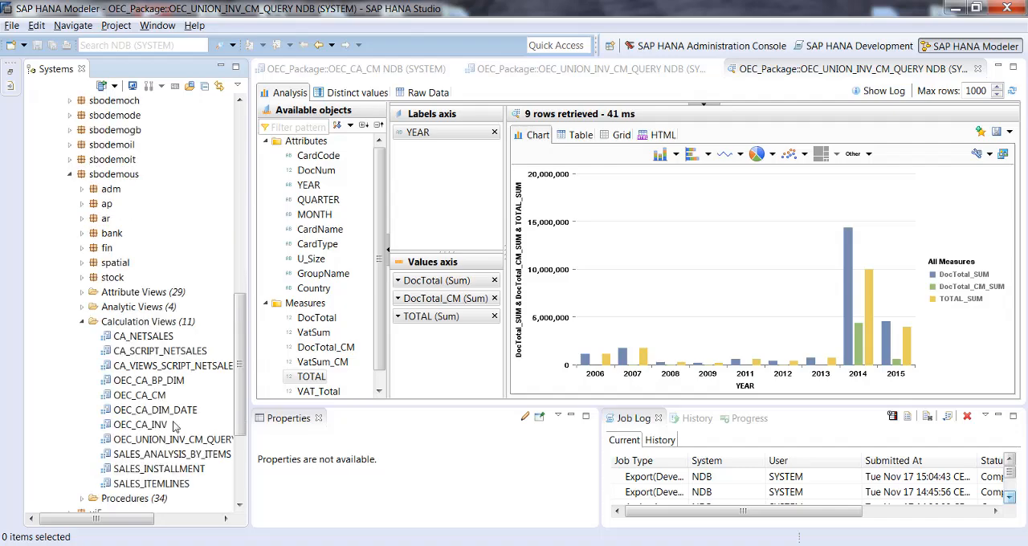